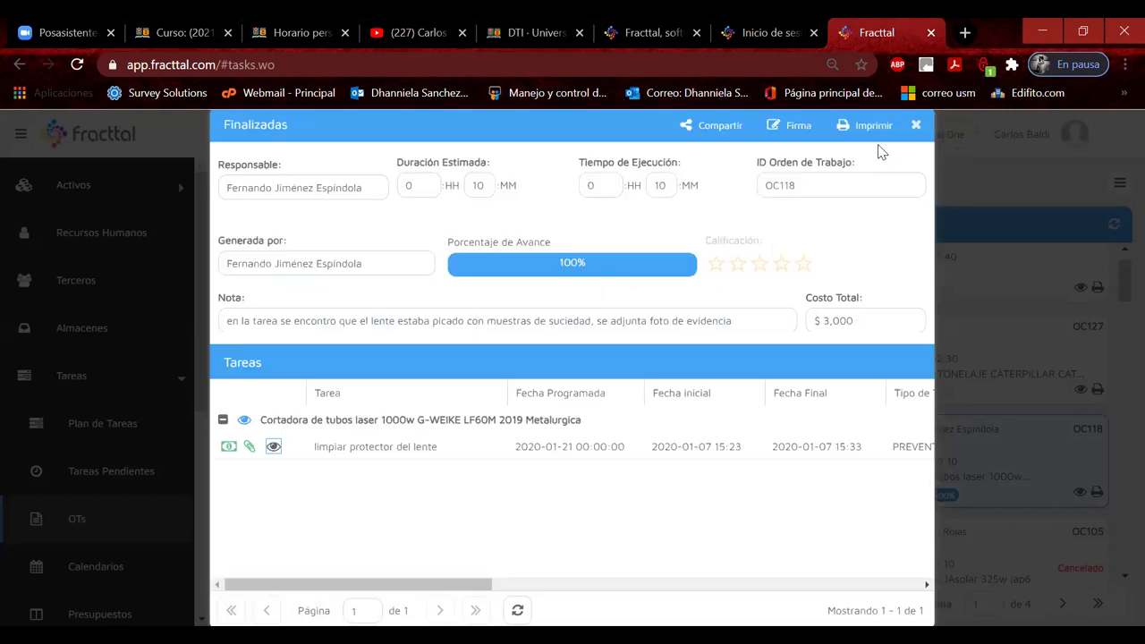
# Step: Close the finished work order's details and show the list of pending tasks
pyautogui.click(916, 131)
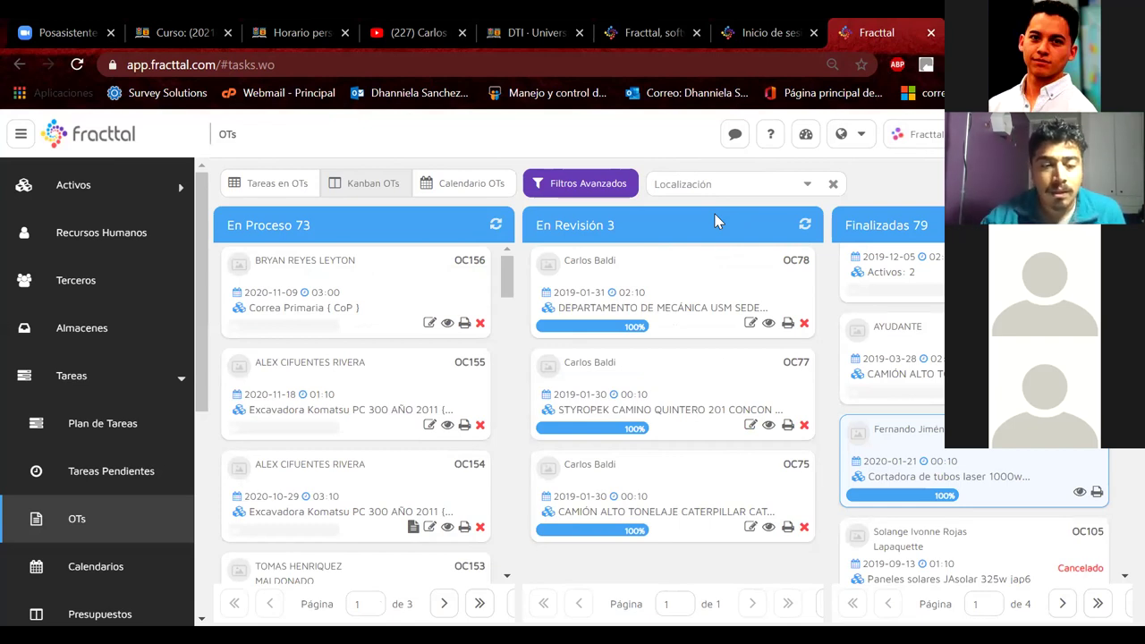
pyautogui.moveTo(205, 358); pyautogui.dragTo(203, 375)
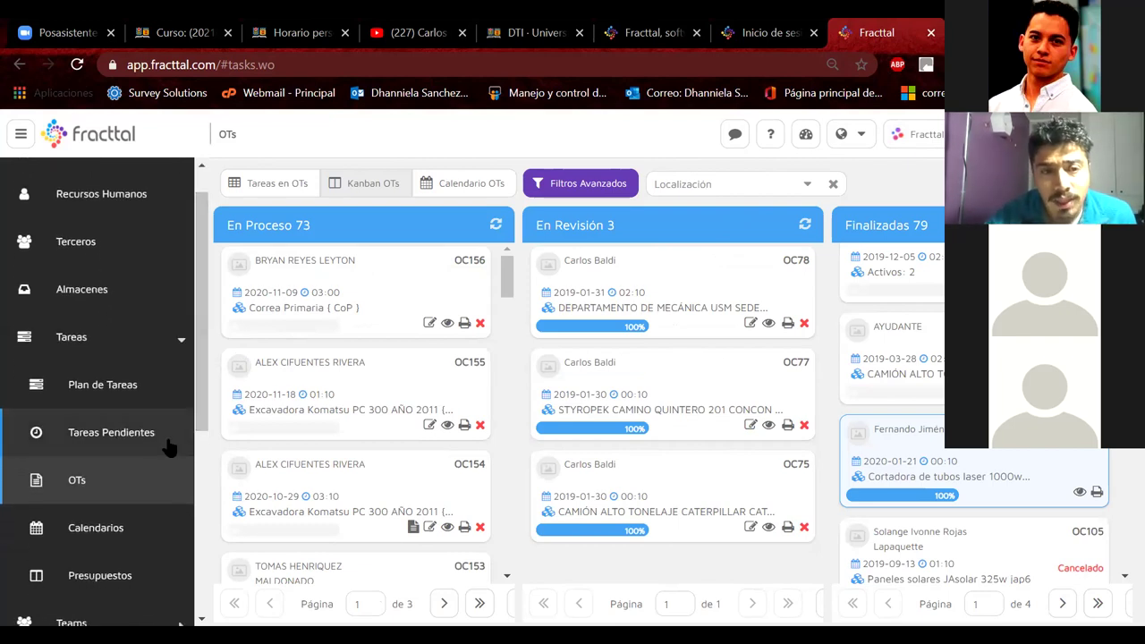
pyautogui.click(101, 450)
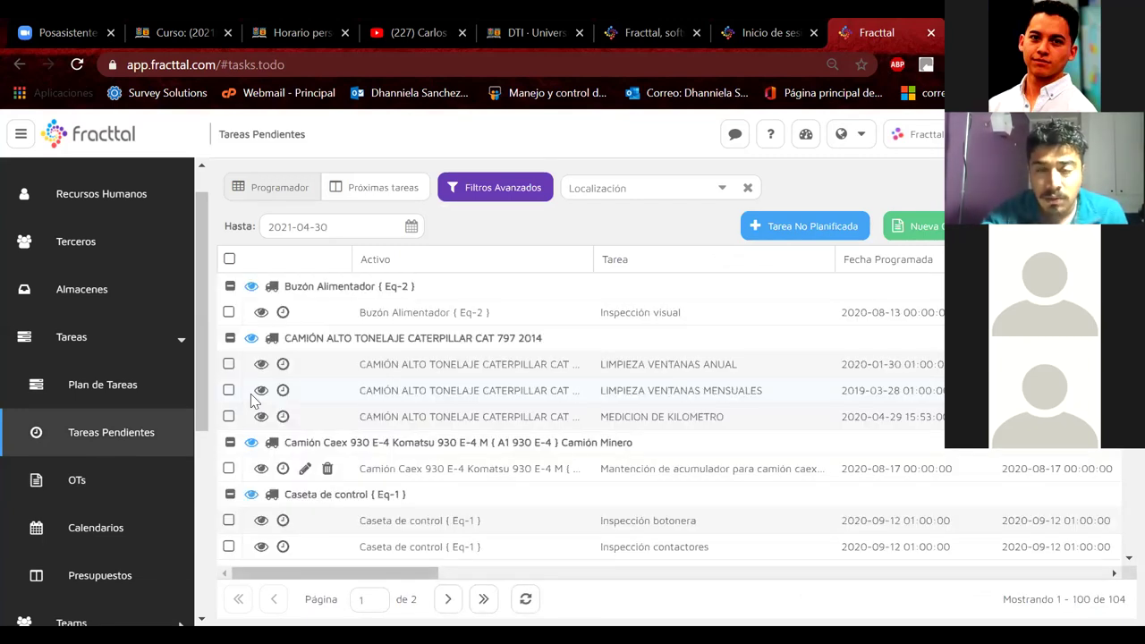
# Step: Open the task plan "Mantención Acumulador Camión Caex 930 E-4 División Ministro Hales, Codelco." on page 4 of the task plans
pyautogui.click(119, 388)
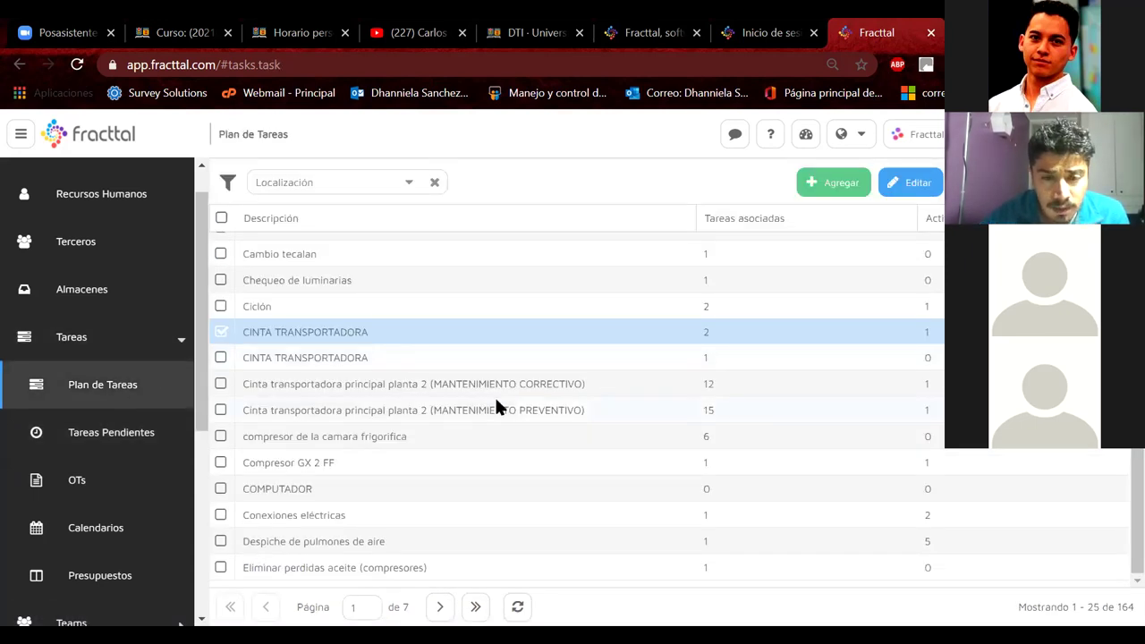
pyautogui.click(439, 606)
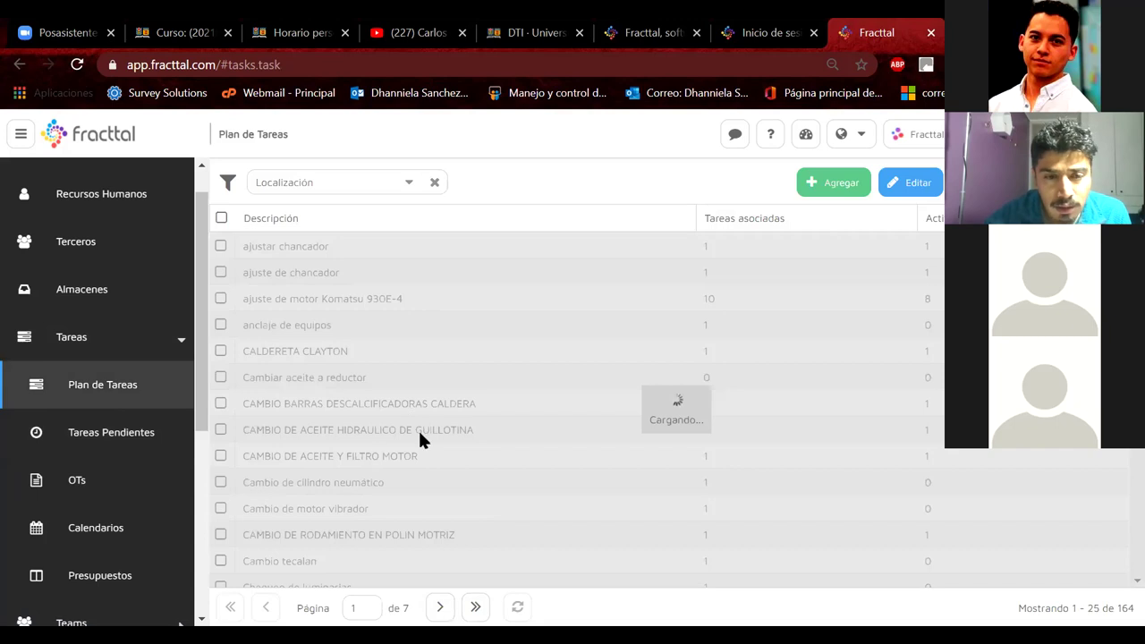
pyautogui.scroll(-5, 419, 433)
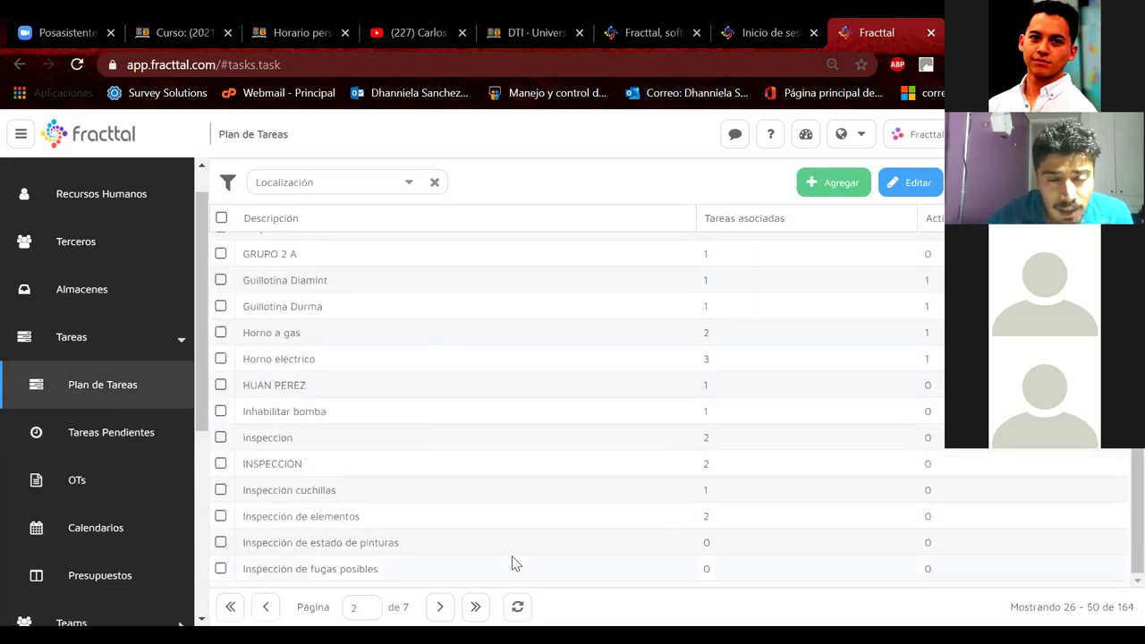
pyautogui.click(441, 608)
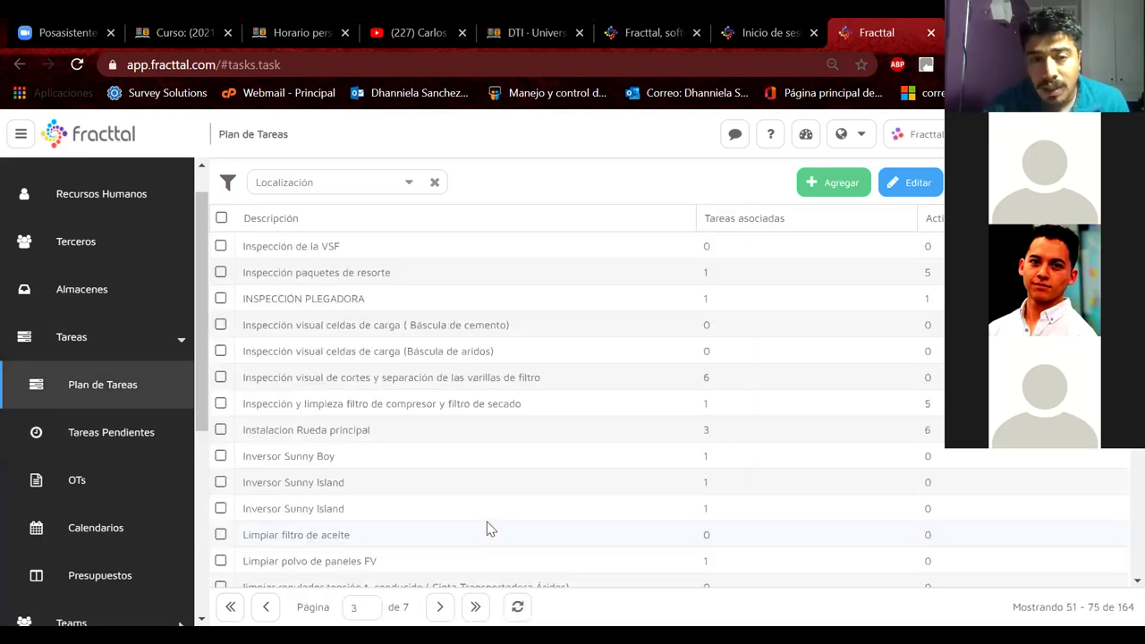
pyautogui.scroll(-3, 282, 331)
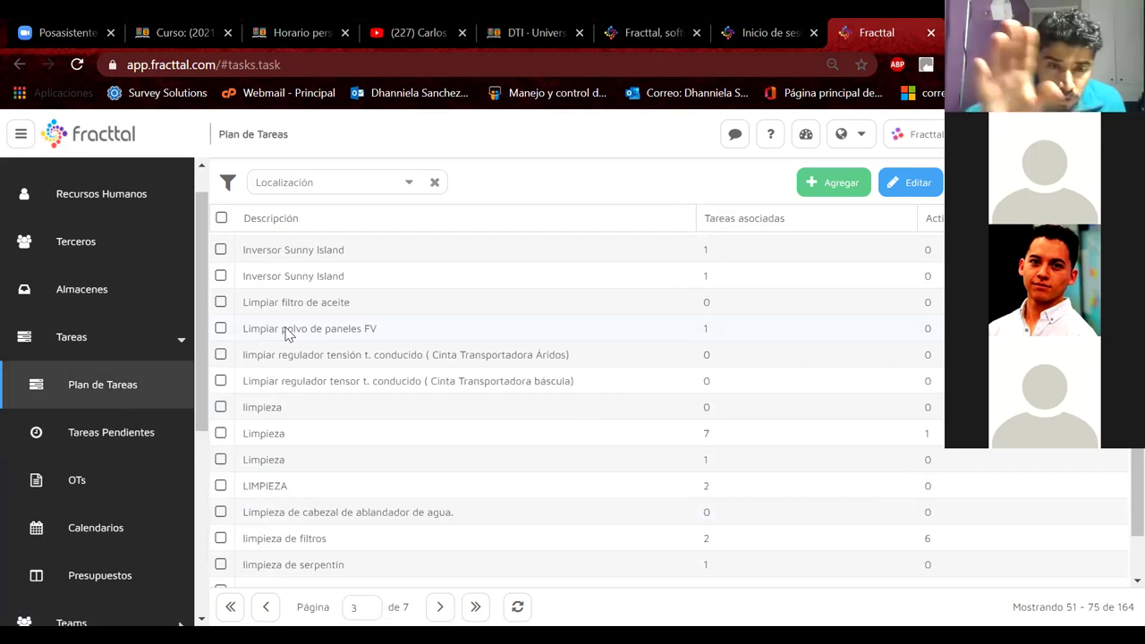
pyautogui.scroll(-2, 421, 429)
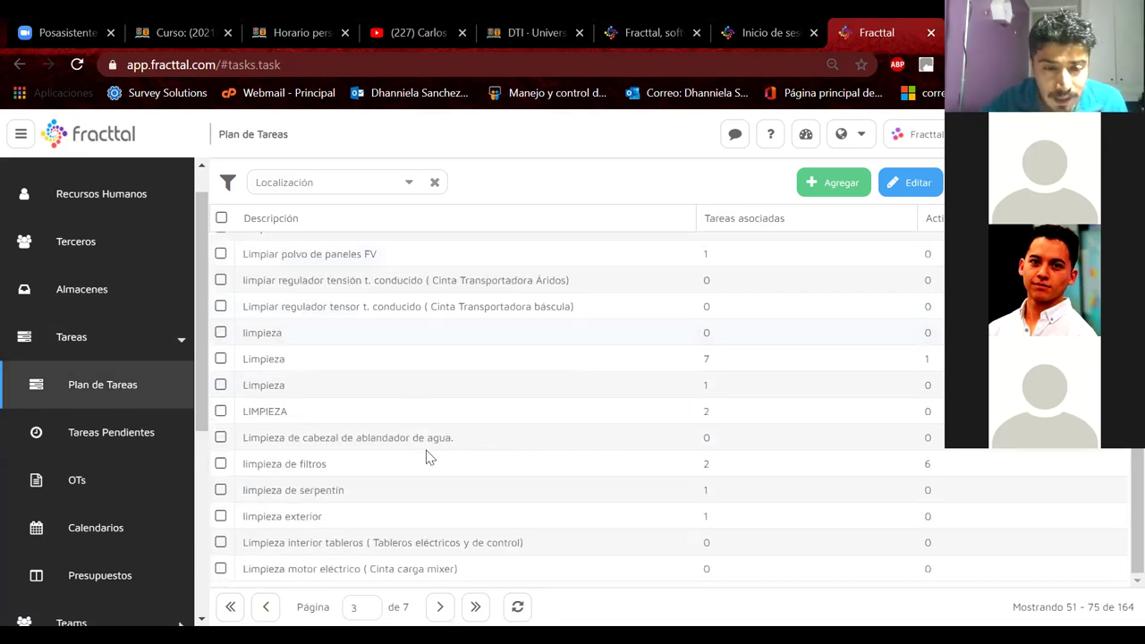
pyautogui.click(442, 607)
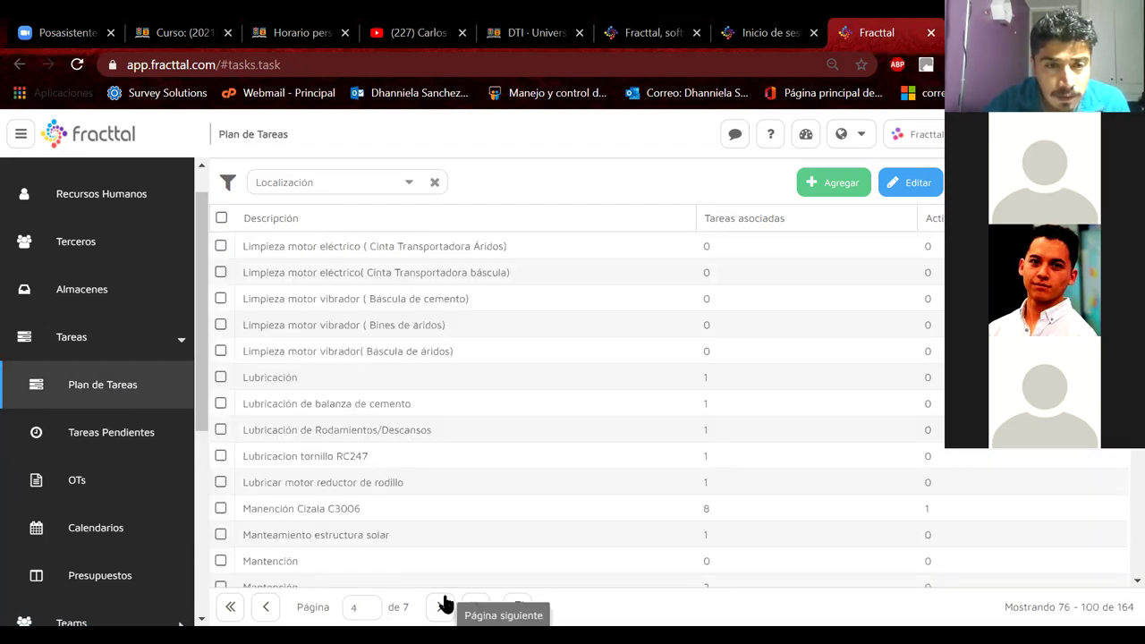
pyautogui.scroll(-4, 418, 469)
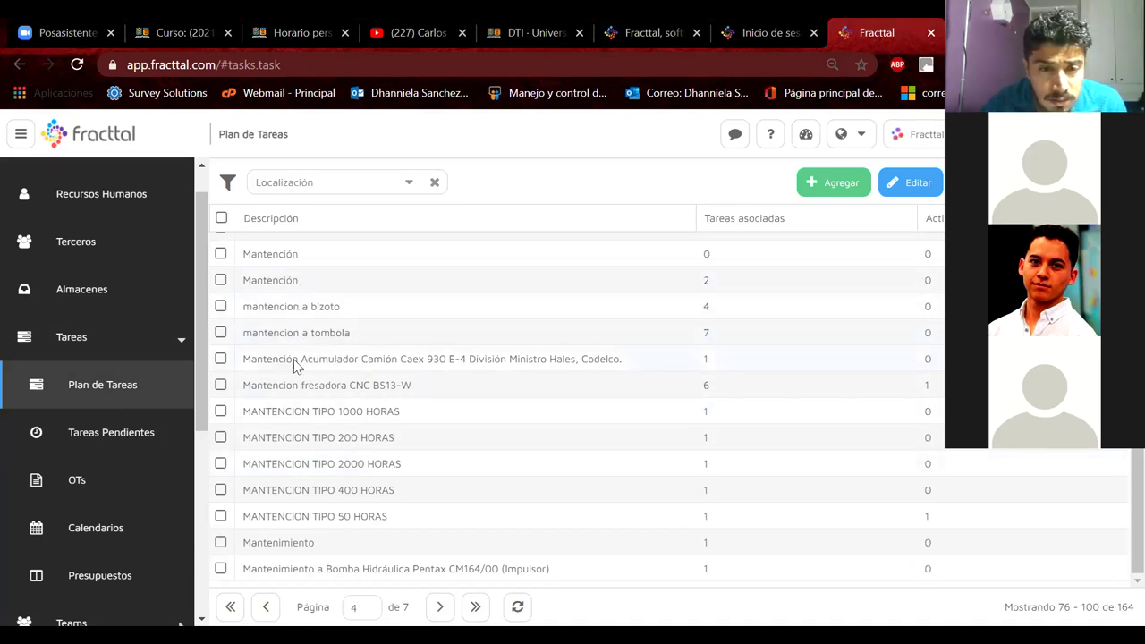
pyautogui.click(329, 362)
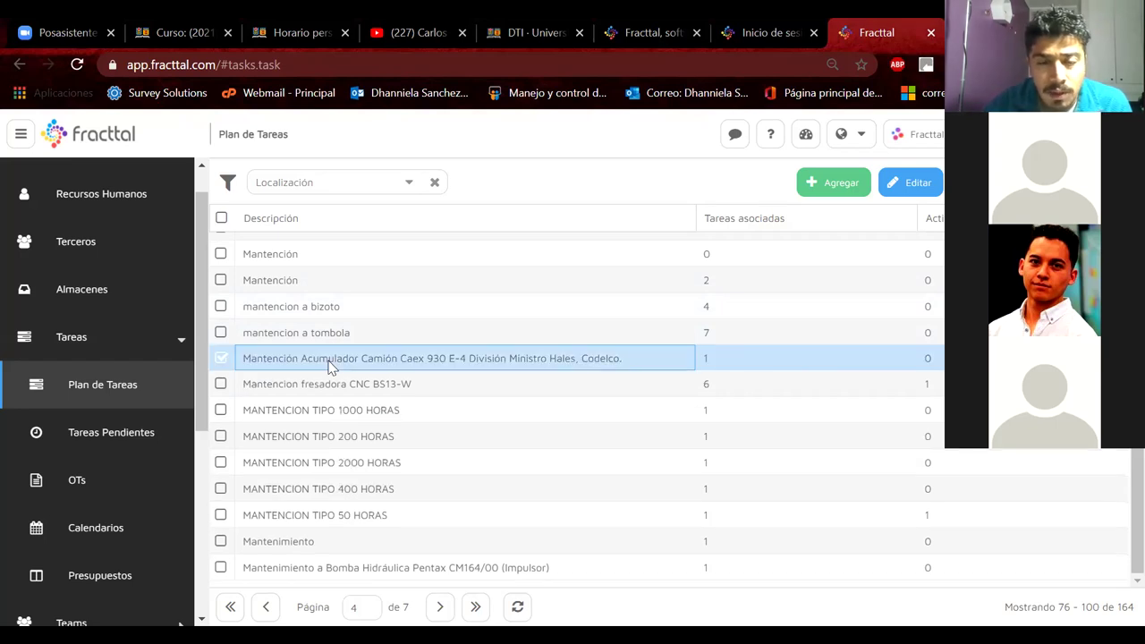
pyautogui.doubleClick(329, 362)
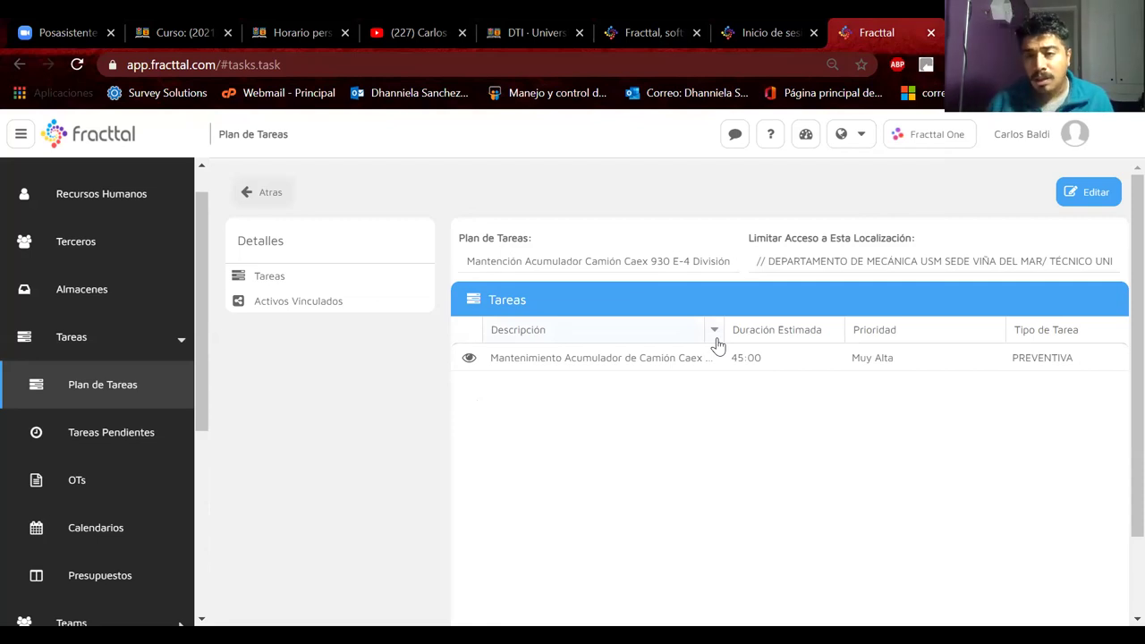
# Step: Put the task plan into edit mode and review its tasks and its linked assets
pyautogui.rightClick(295, 304)
pyautogui.click(259, 307)
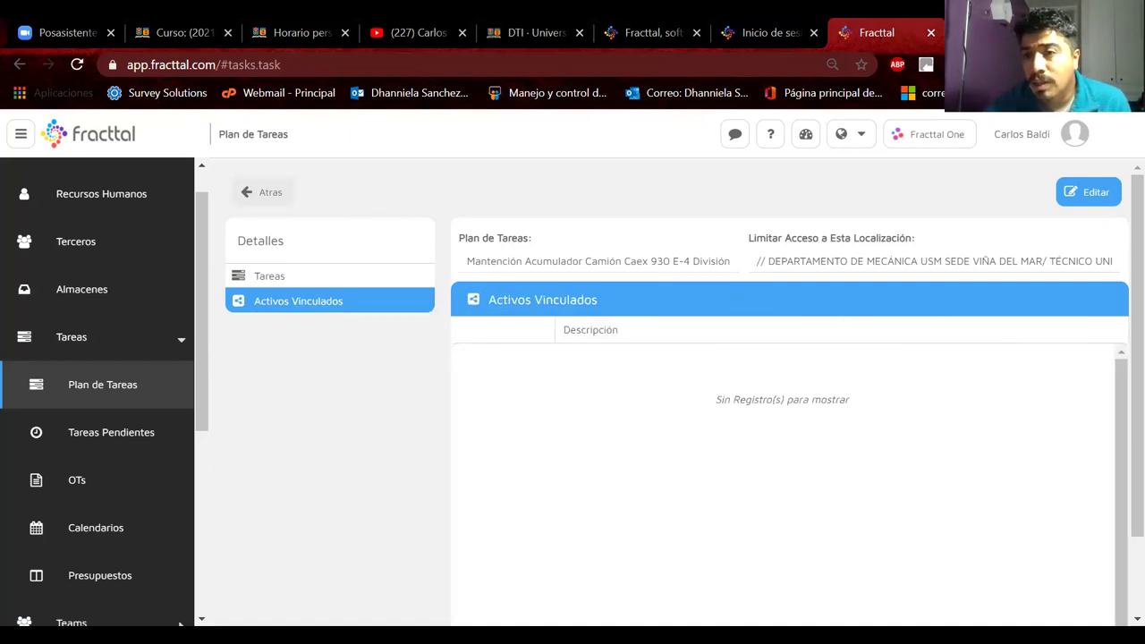
pyautogui.click(1088, 192)
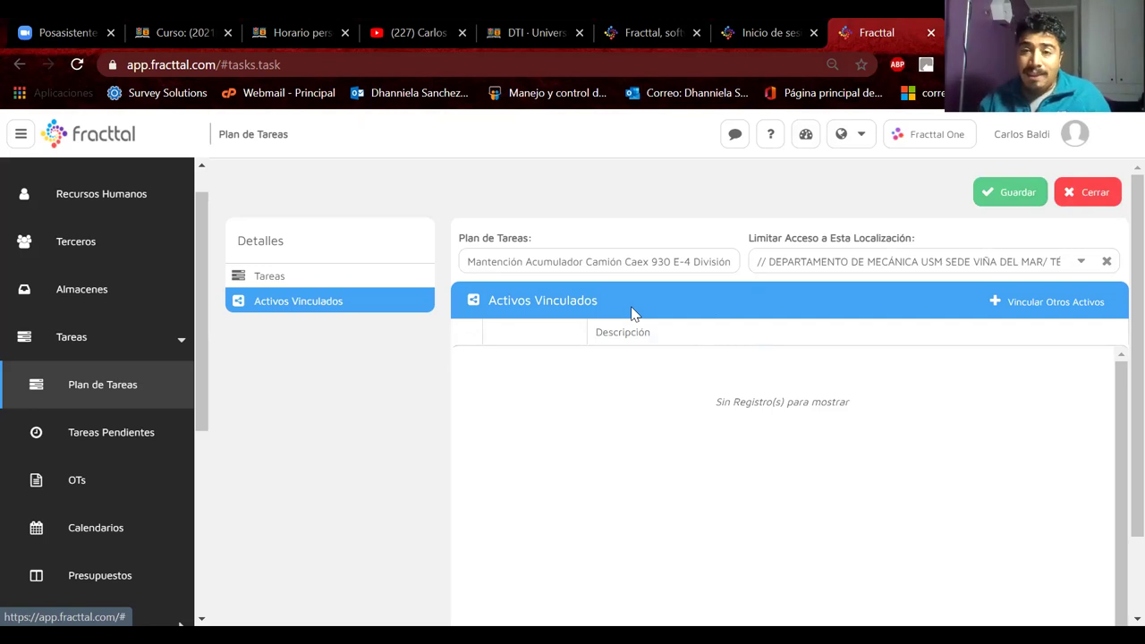
pyautogui.click(364, 281)
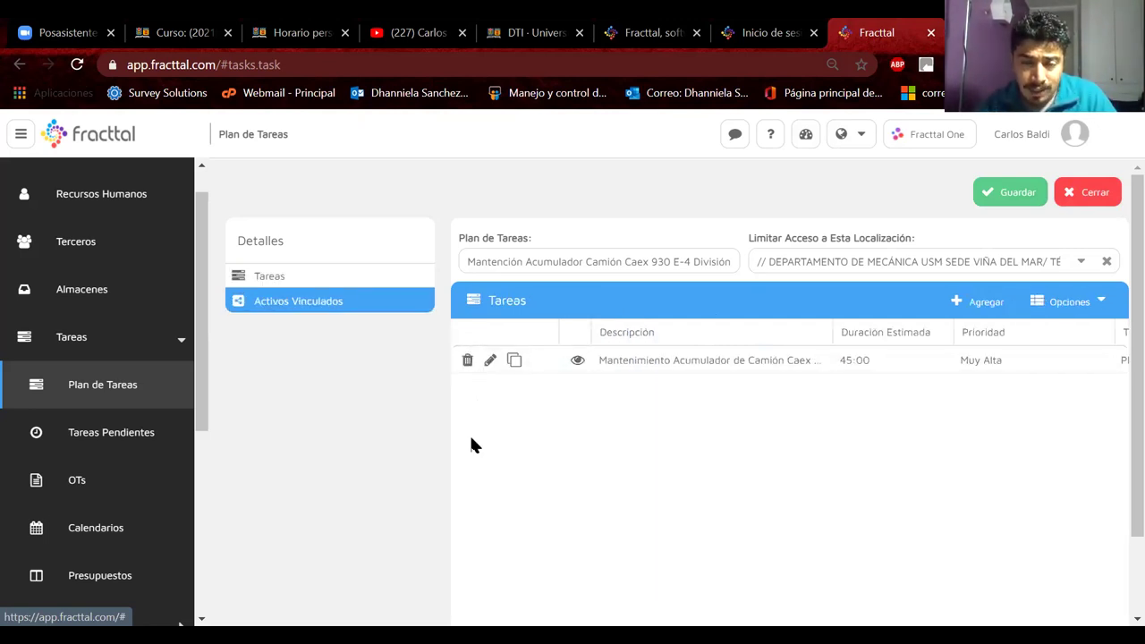
pyautogui.click(338, 275)
pyautogui.click(317, 307)
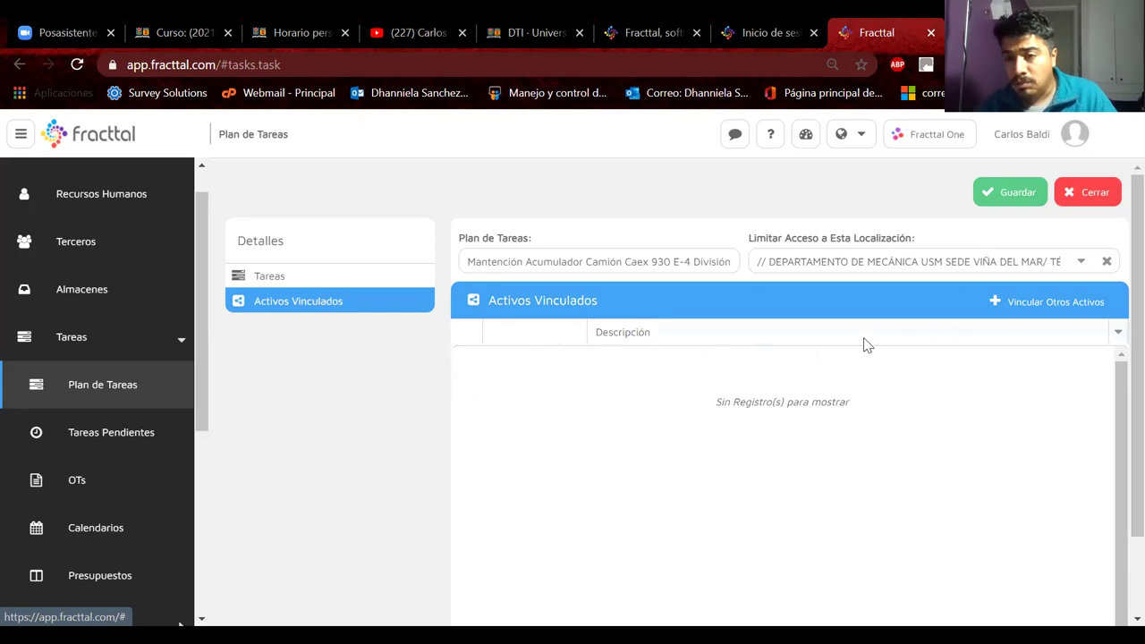
# Step: Start linking other assets to the plan and search the assets for "camiones"
pyautogui.click(1051, 301)
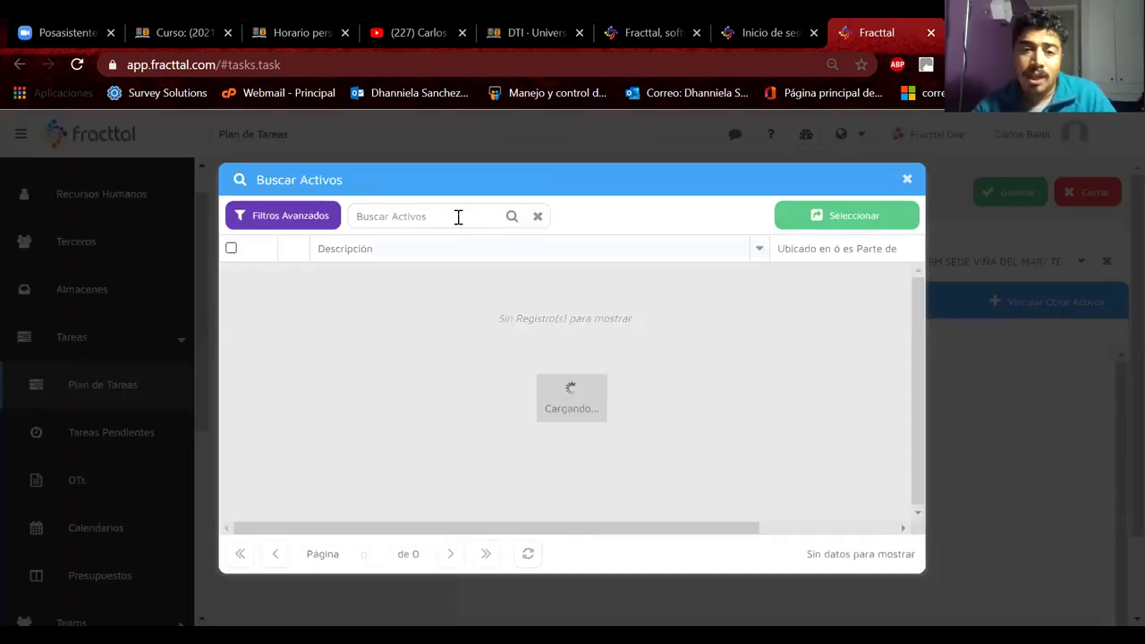
pyautogui.click(458, 216)
pyautogui.write('camiones')
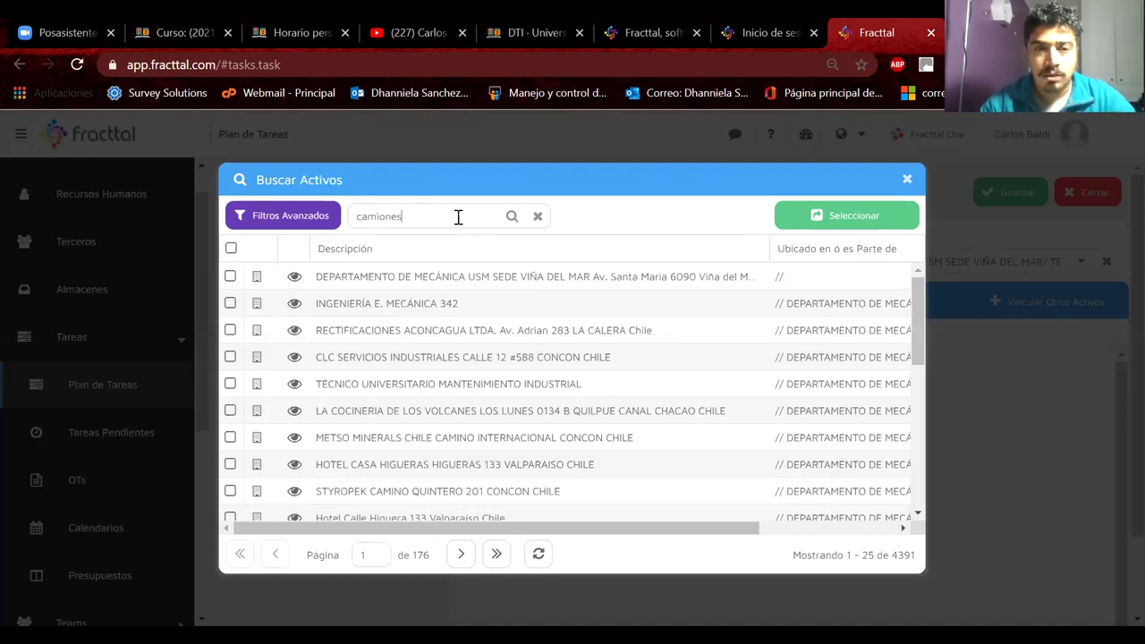
pyautogui.press('Return')
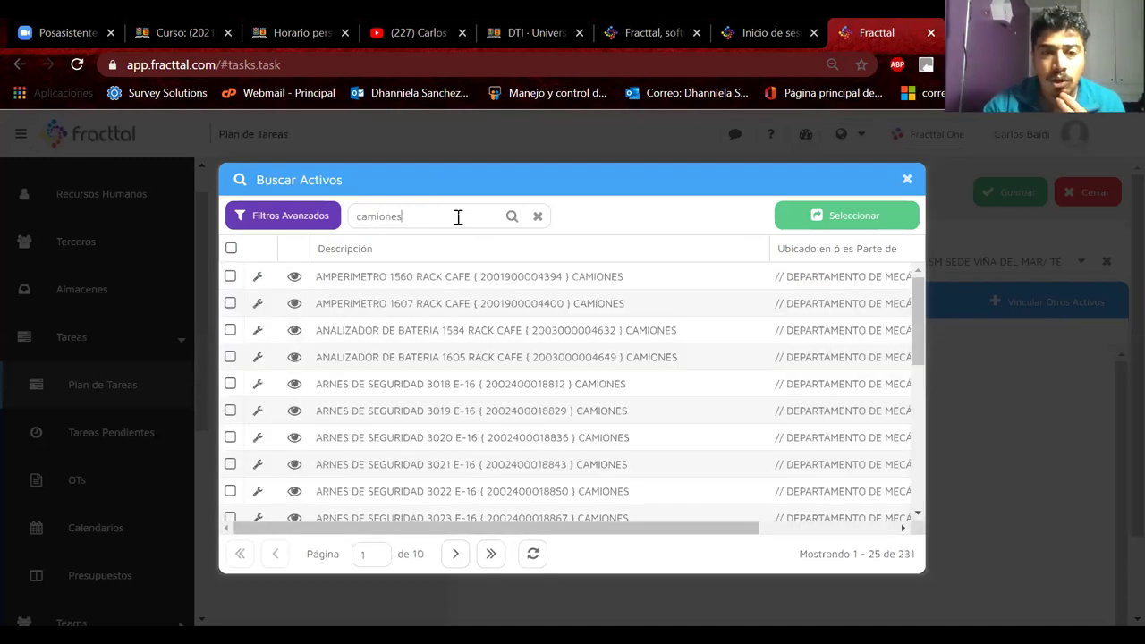
# Step: Change the asset search term to "CAMION" and run the search
pyautogui.moveTo(458, 217); pyautogui.dragTo(374, 218)
pyautogui.press('BackSpace')
pyautogui.press('BackSpace')
pyautogui.press('BackSpace')
pyautogui.press('BackSpace')
pyautogui.write('CAMION')
pyautogui.press('Return')
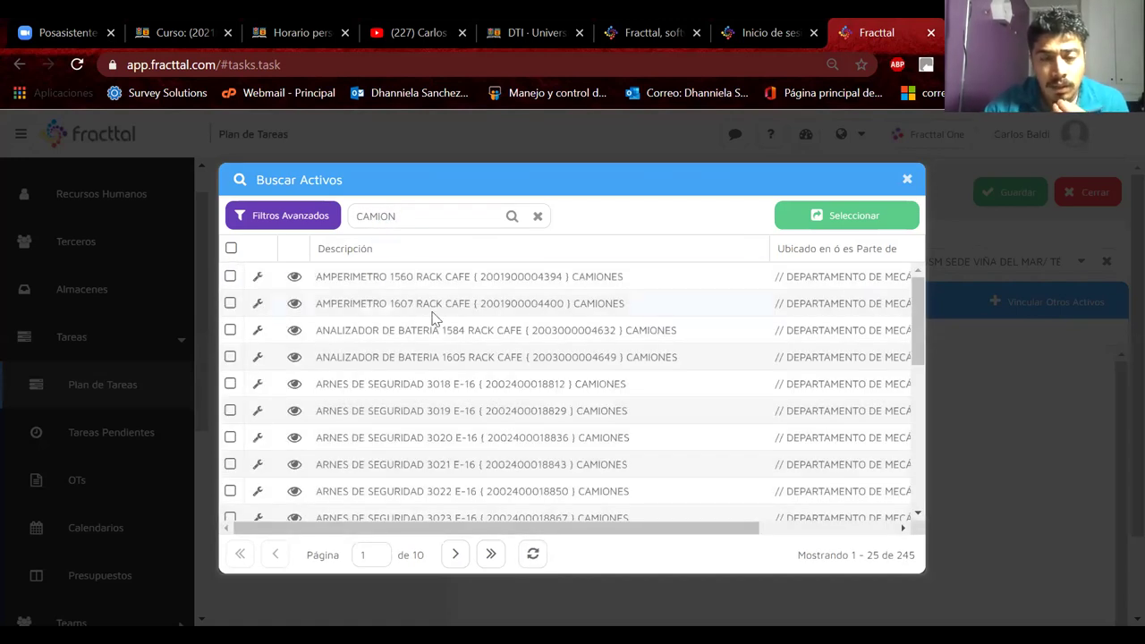
# Step: Look through the first three pages of the asset search results for the mining truck
pyautogui.scroll(-5, 432, 317)
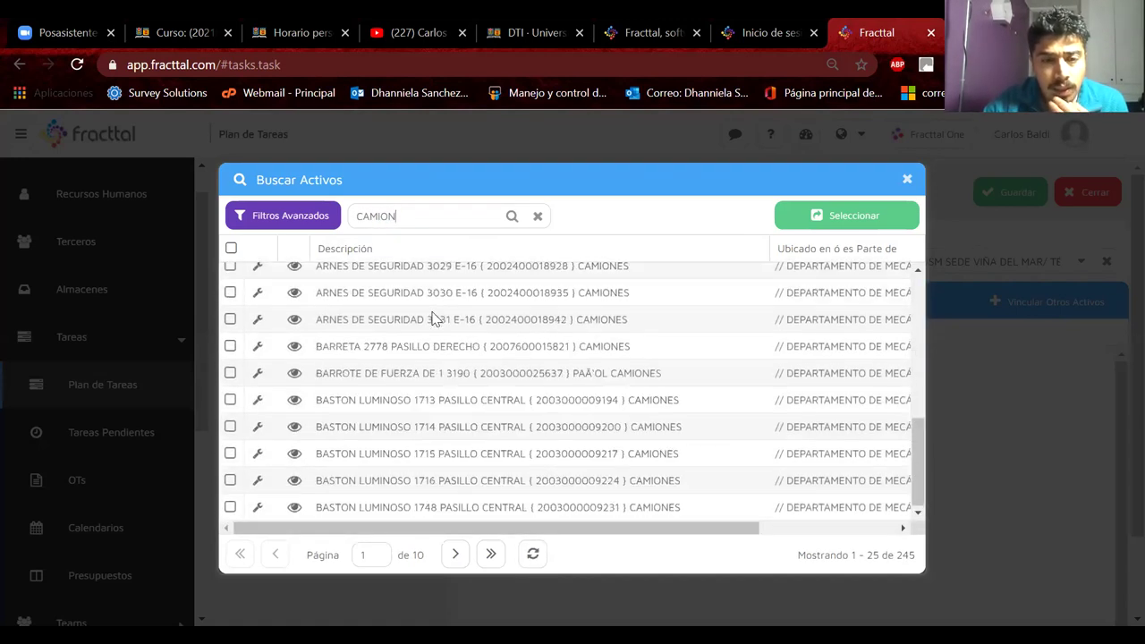
pyautogui.click(457, 553)
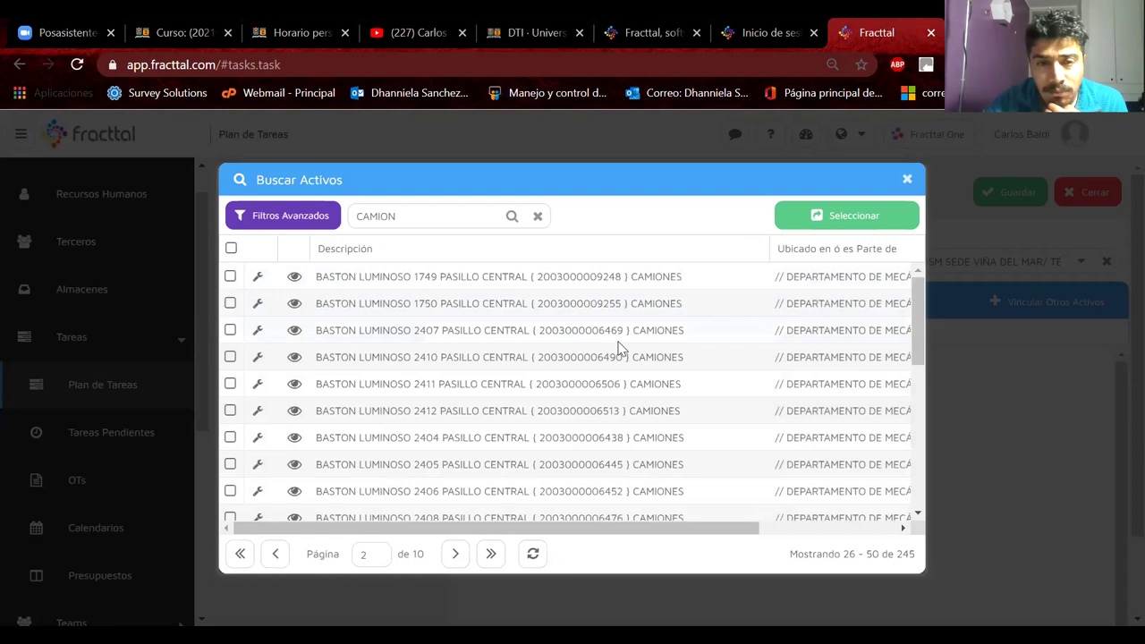
pyautogui.scroll(-5, 619, 348)
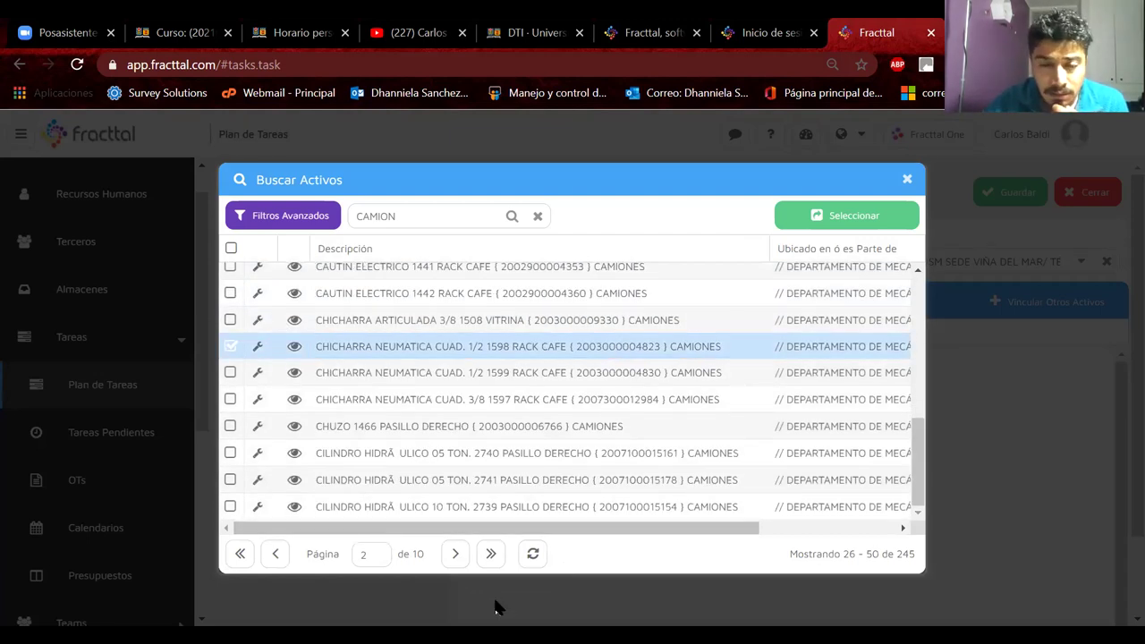
pyautogui.click(455, 553)
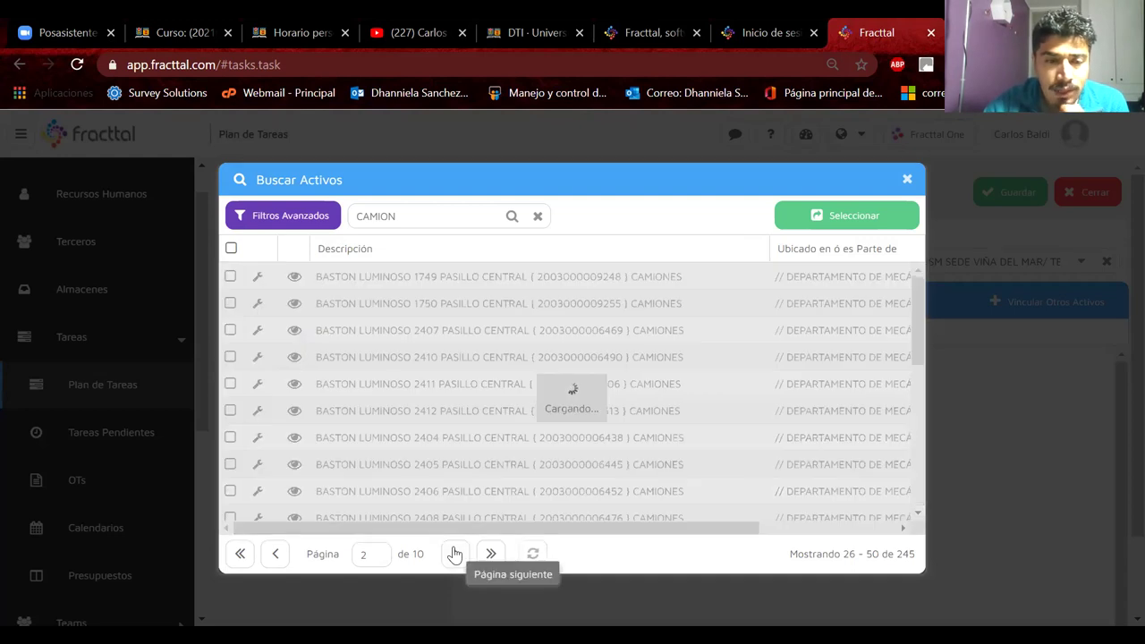
pyautogui.scroll(-5, 304, 410)
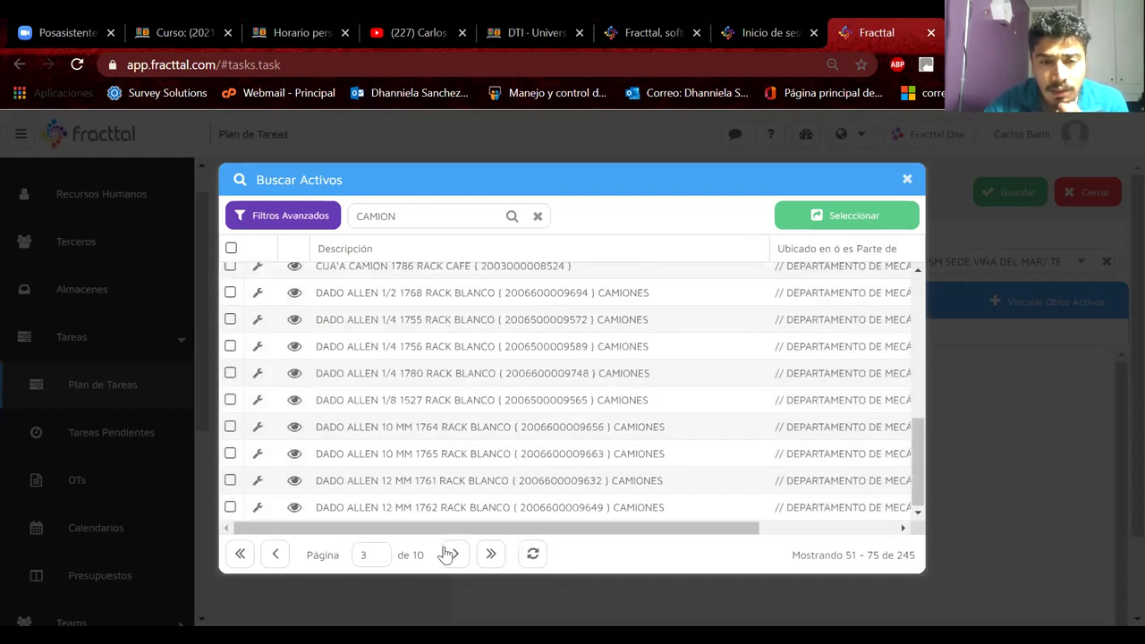
pyautogui.click(274, 554)
pyautogui.scroll(-5, 447, 434)
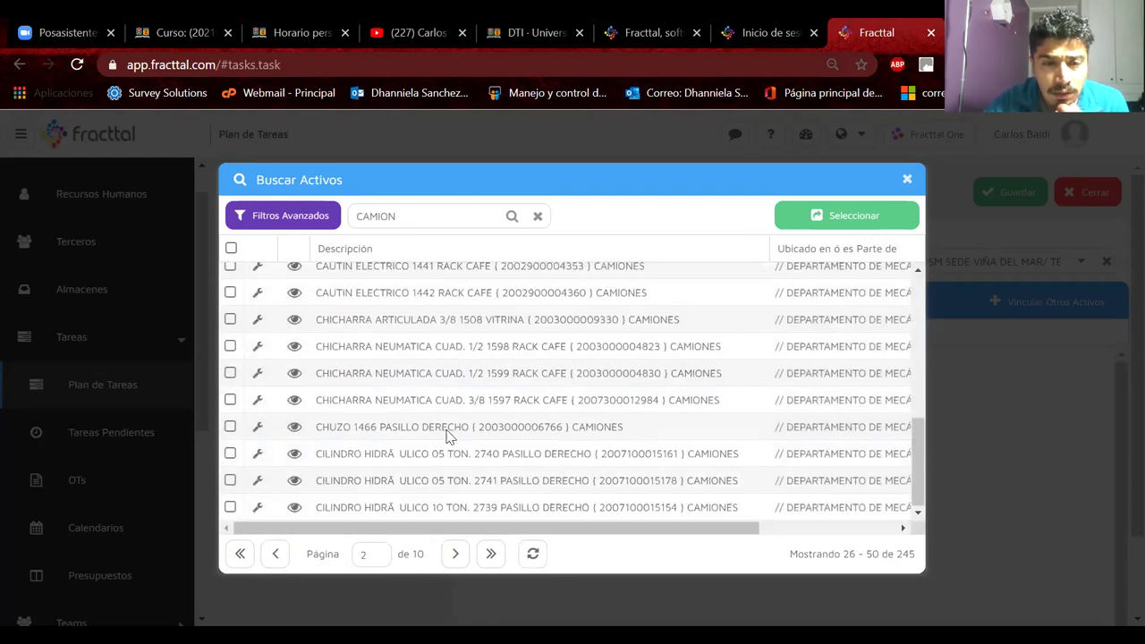
pyautogui.click(455, 554)
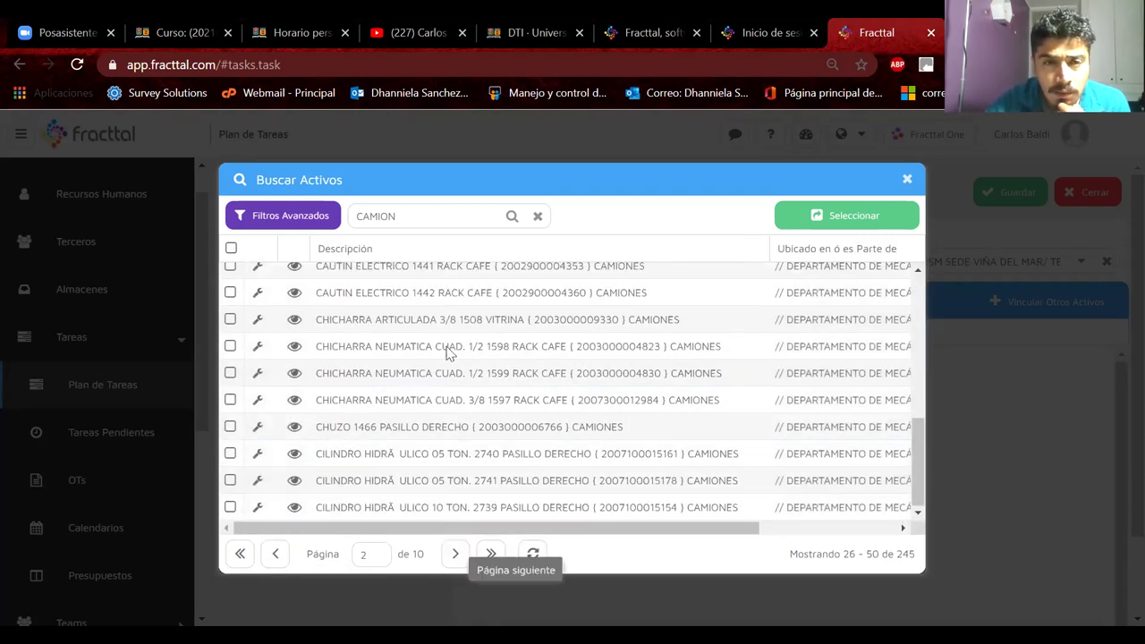
pyautogui.scroll(-1, 443, 349)
pyautogui.scroll(1, 439, 313)
# Step: Find the Camión Caex 930 E-4 Komatsu asset by searching for "caex", and close the asset search without linking it
pyautogui.moveTo(409, 216); pyautogui.dragTo(350, 211)
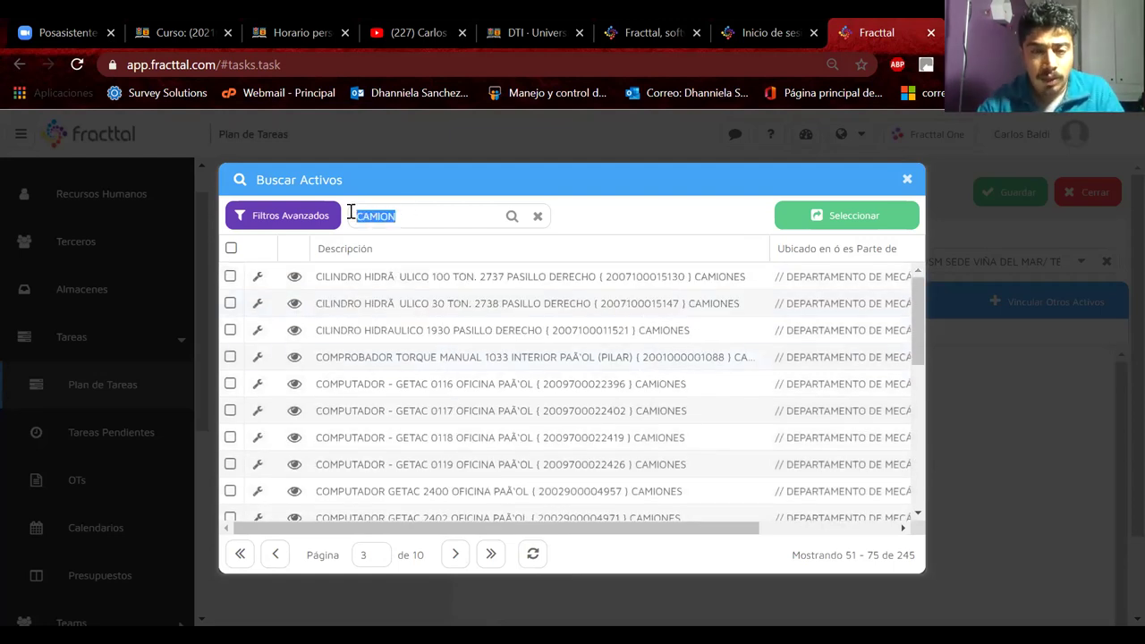
pyautogui.write('caex')
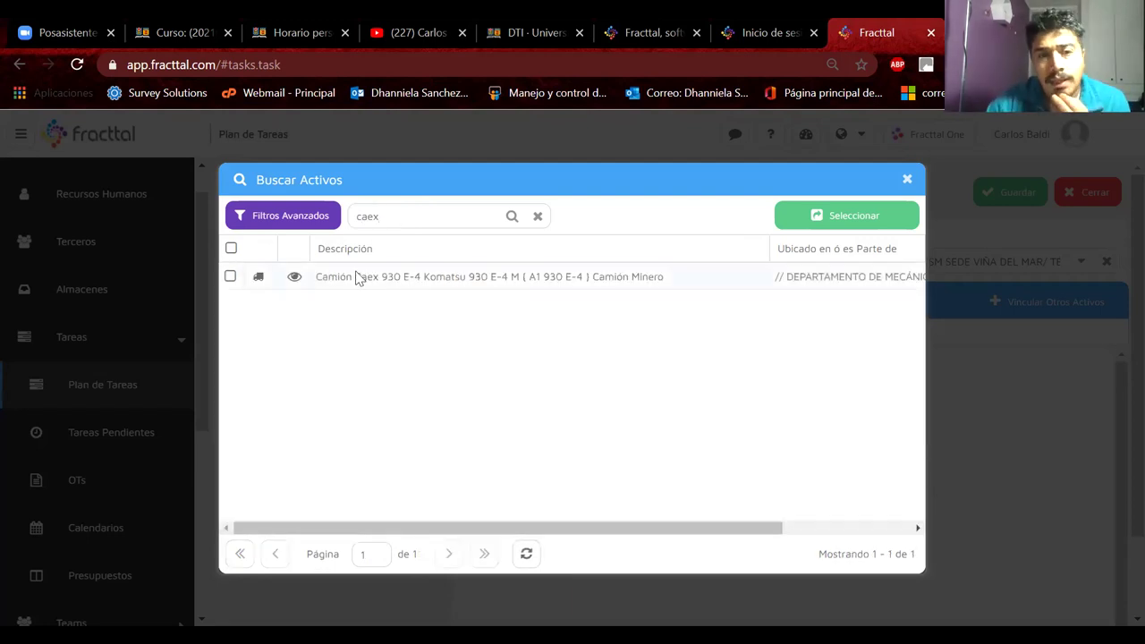
pyautogui.click(254, 282)
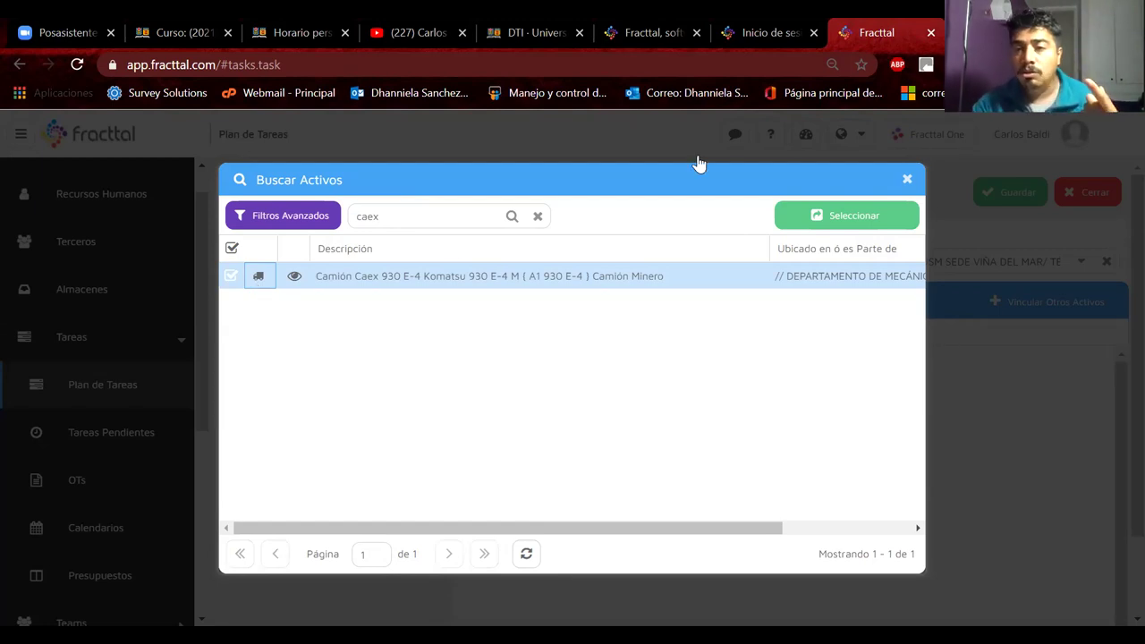
pyautogui.click(907, 183)
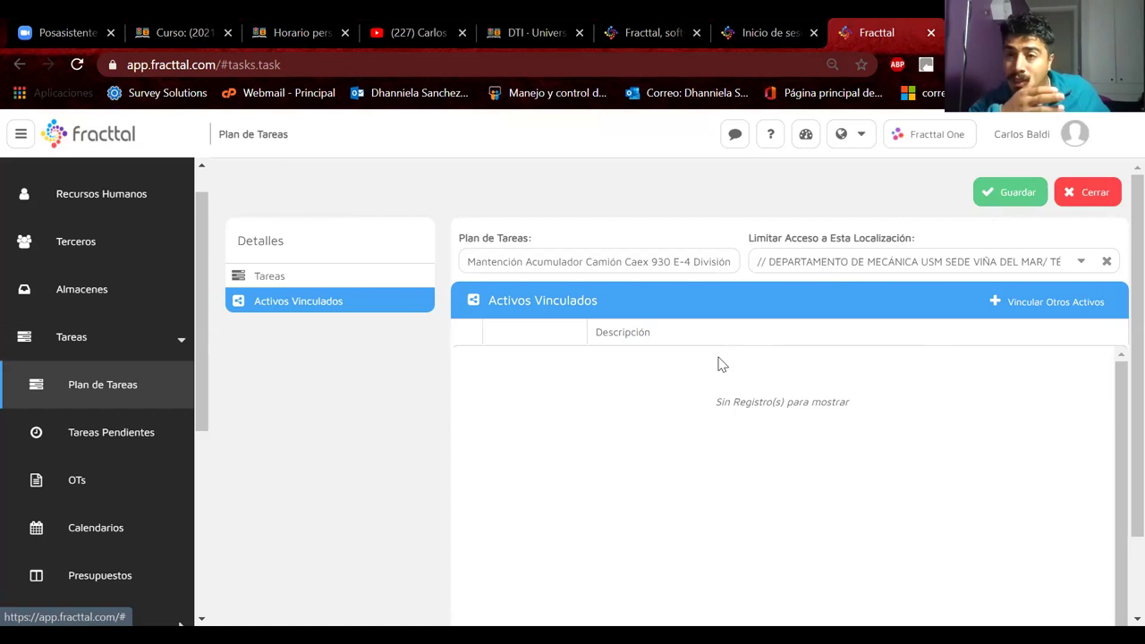
# Step: Leave the task plan and open the equipment list among the assets
pyautogui.scroll(1, 90, 259)
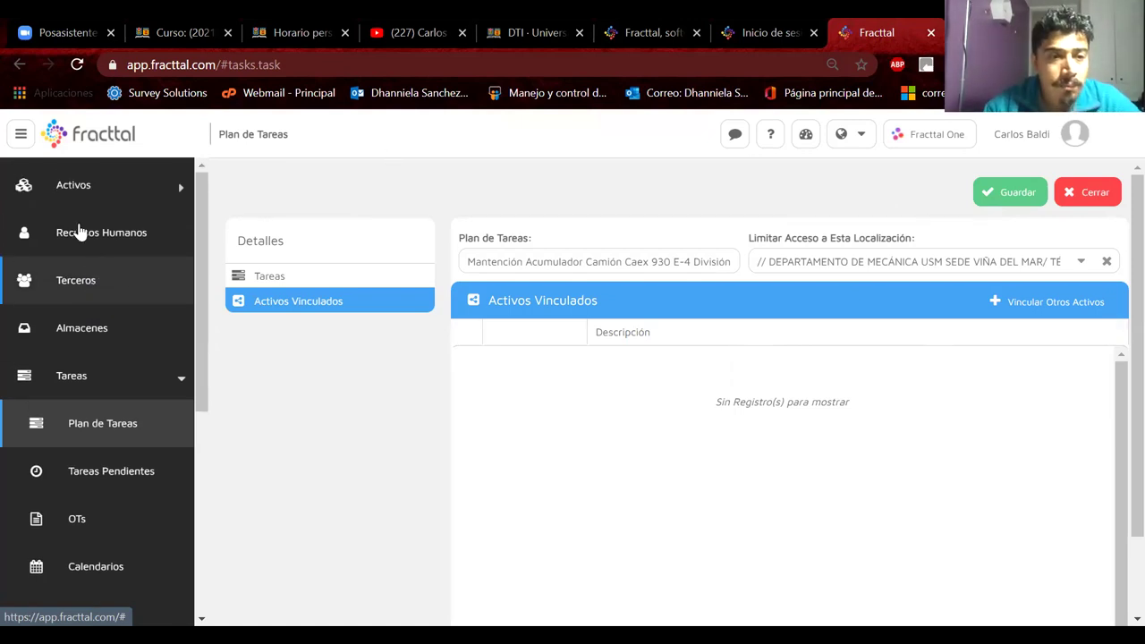
pyautogui.click(71, 186)
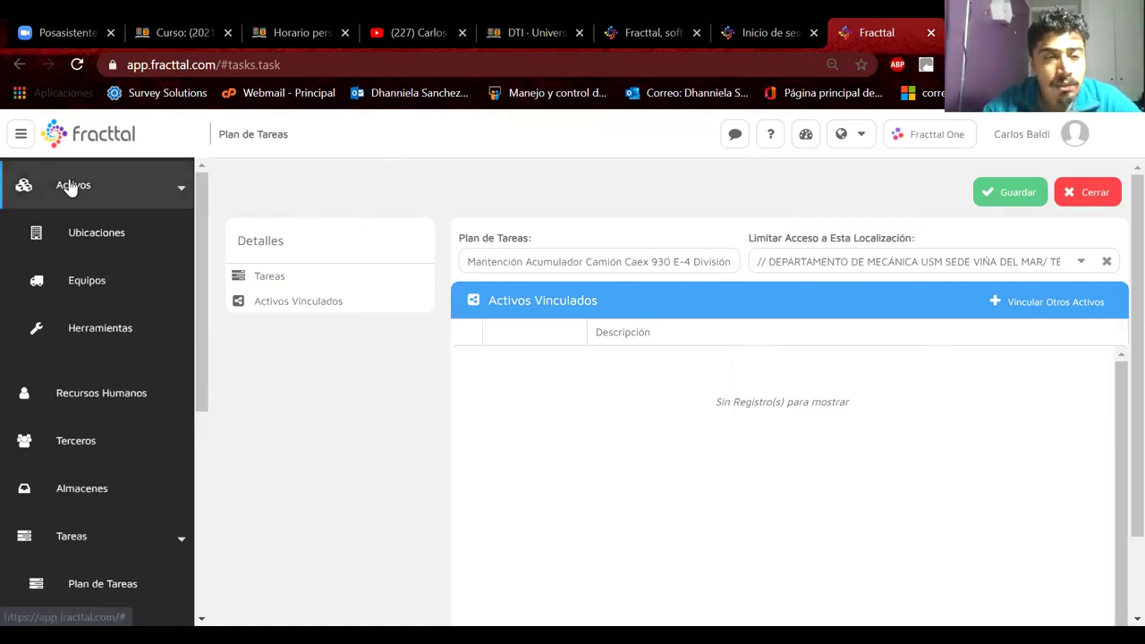
pyautogui.click(95, 298)
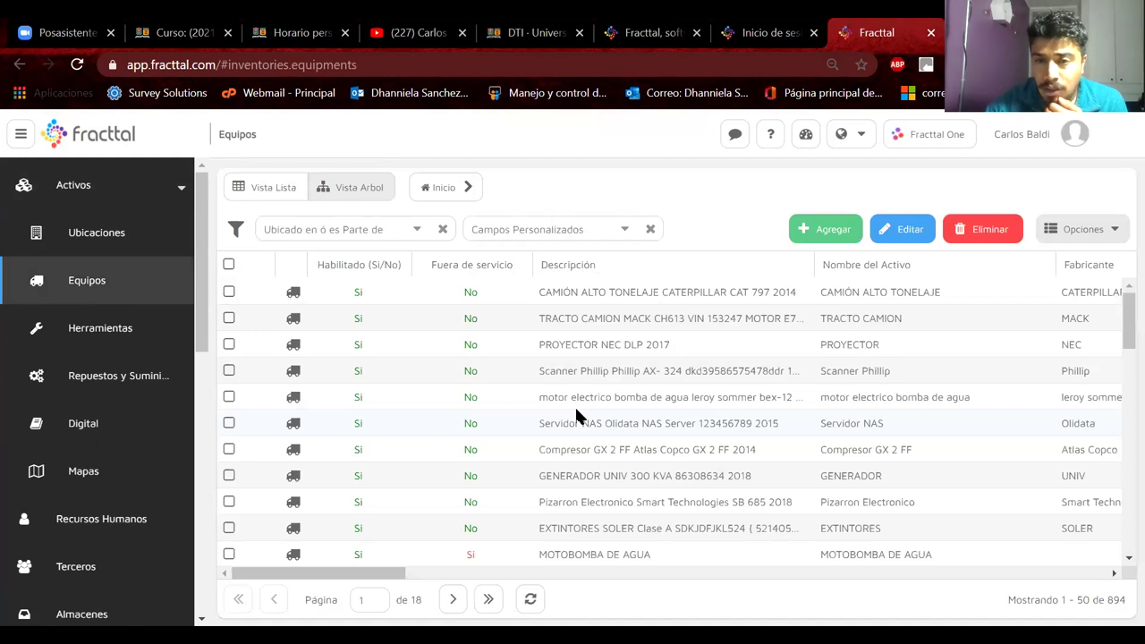
# Step: Look through the first page of the equipment list and return to its beginning
pyautogui.scroll(-3, 577, 416)
pyautogui.scroll(-3, 577, 415)
pyautogui.scroll(-10, 577, 416)
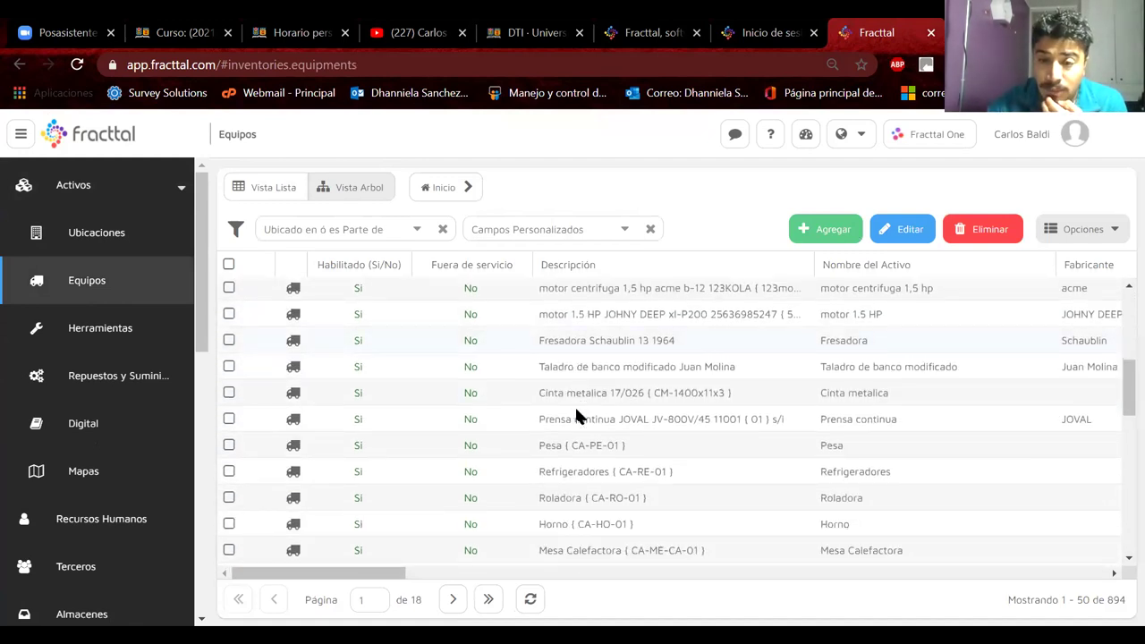
pyautogui.scroll(-3, 576, 414)
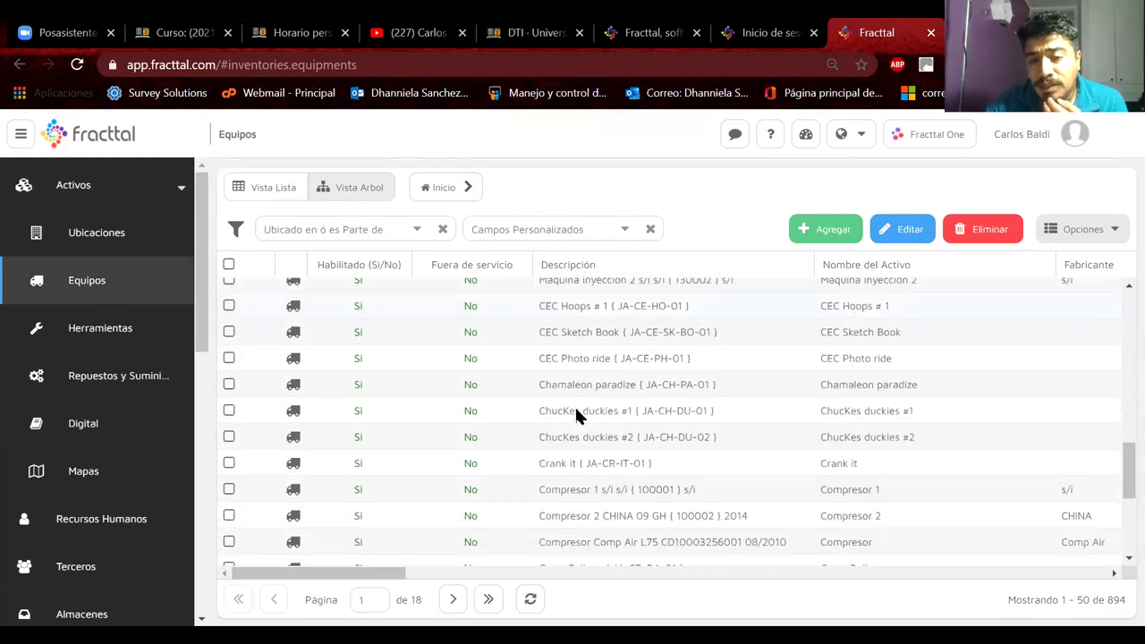
pyautogui.scroll(-2, 574, 404)
pyautogui.scroll(15, 574, 405)
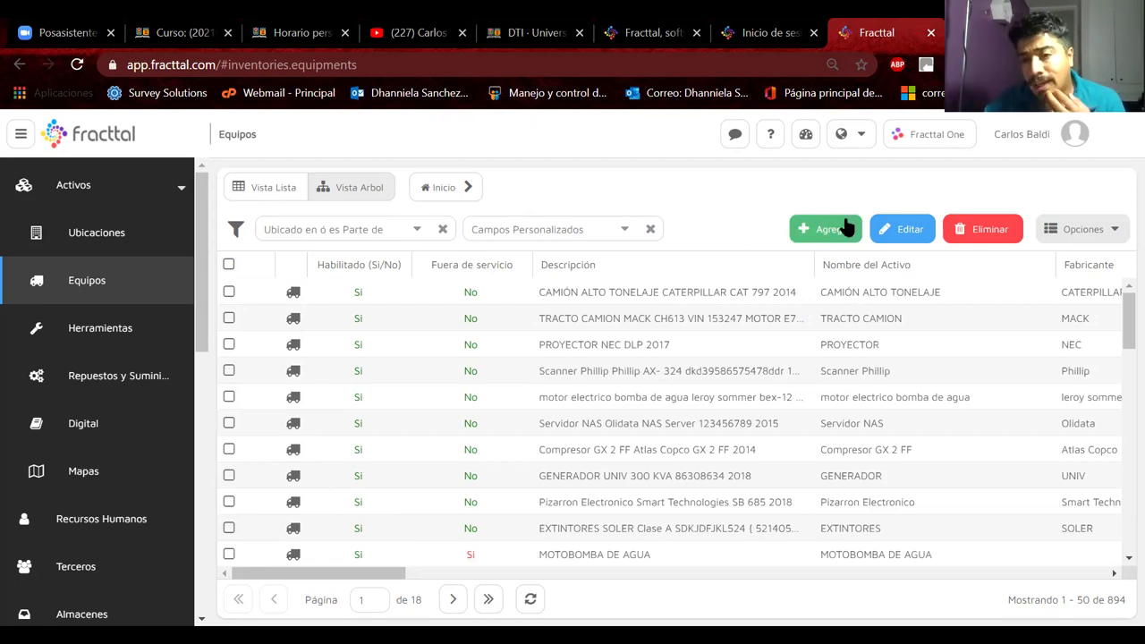
# Step: Start a new equipment record named CAEX 930-E4, trying komatsu as the manufacturer and clearing that entry
pyautogui.click(819, 234)
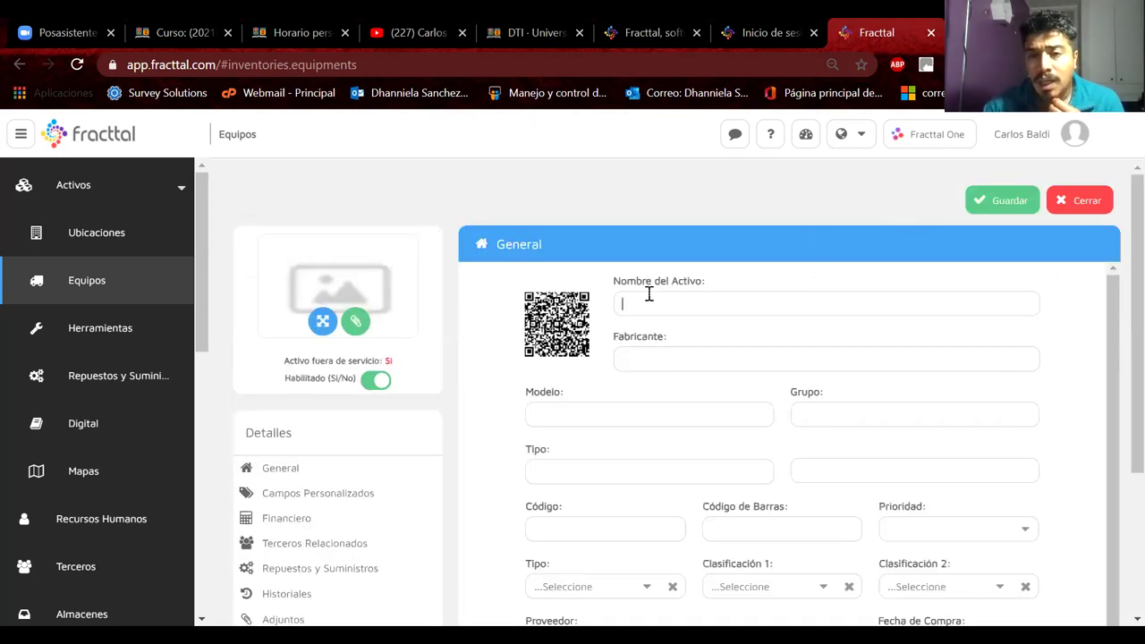
pyautogui.write('CAEZ')
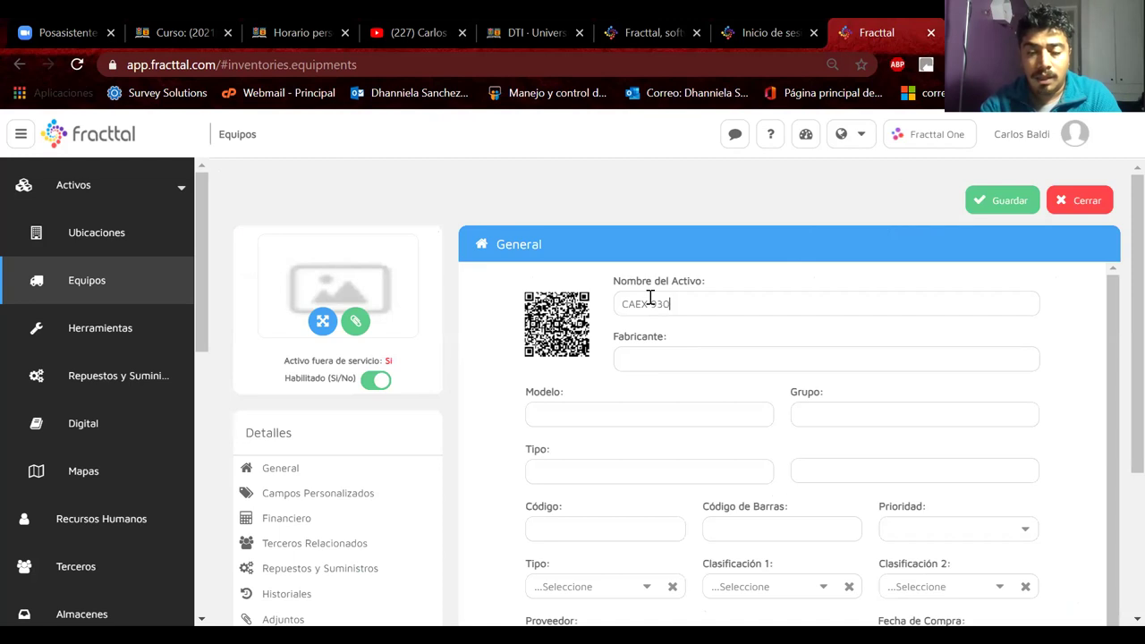
pyautogui.write('-330-E')
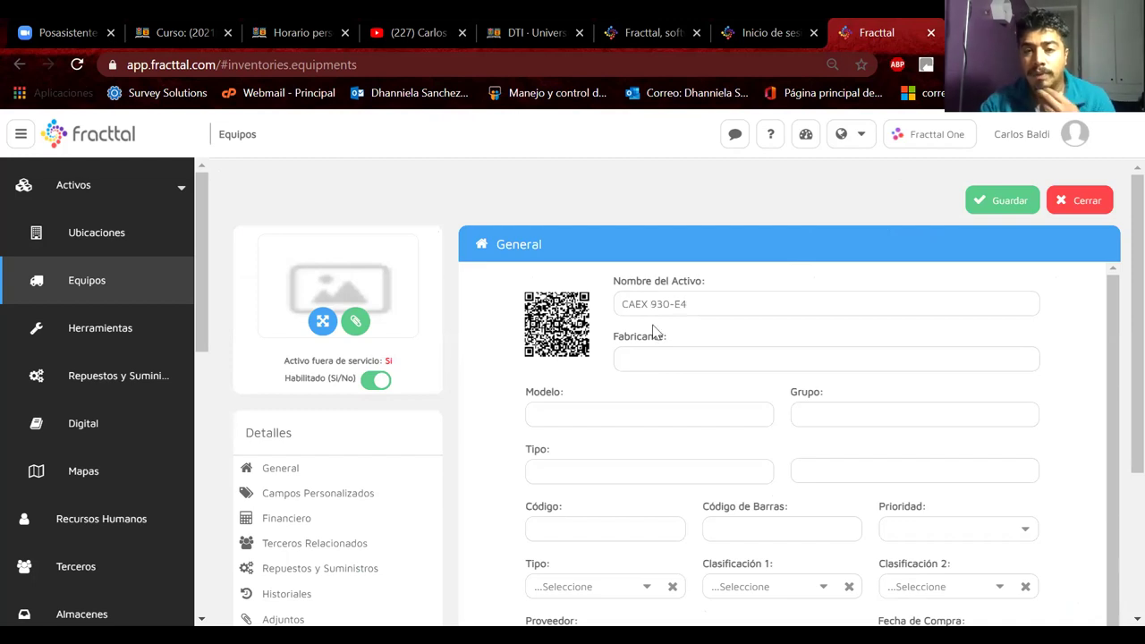
pyautogui.click(636, 354)
pyautogui.write('komatsu')
pyautogui.moveTo(671, 361); pyautogui.dragTo(606, 356)
pyautogui.press('BackSpace')
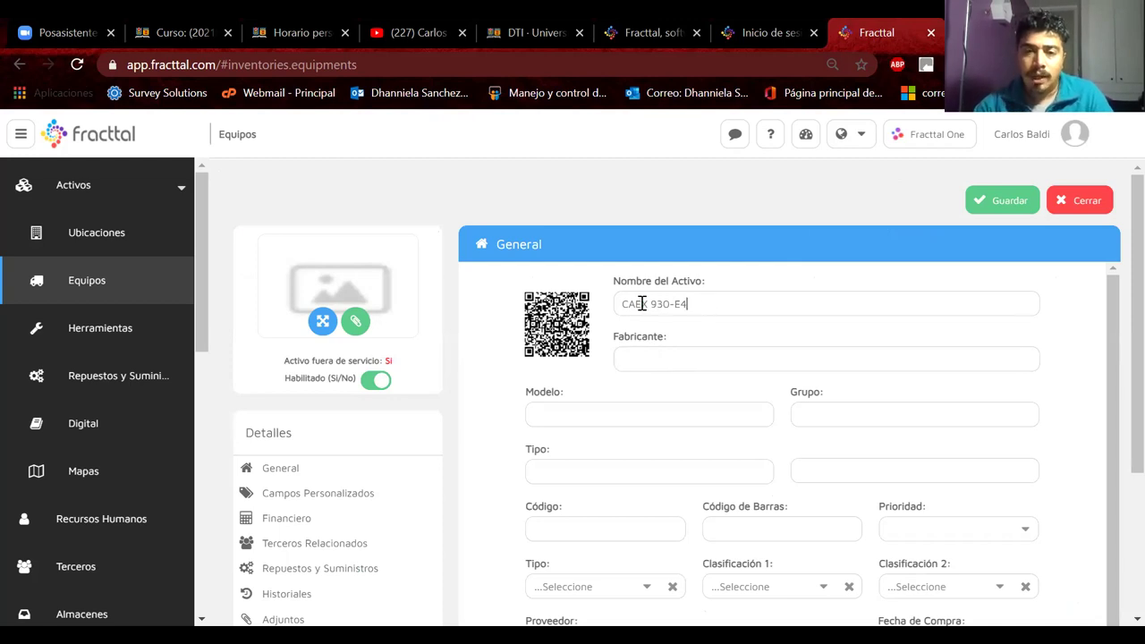
# Step: Rename the new equipment CAT 797, enter caterpillar as the manufacturer, and leave the record without saving
pyautogui.moveTo(686, 304); pyautogui.dragTo(621, 304)
pyautogui.write('CAT')
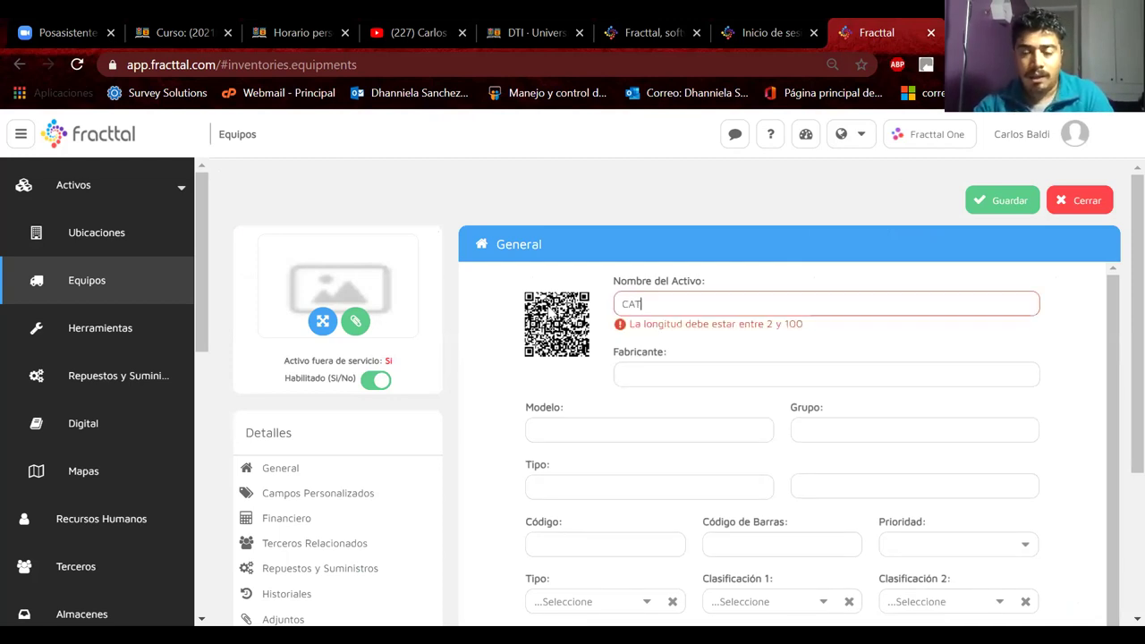
pyautogui.write(' 797')
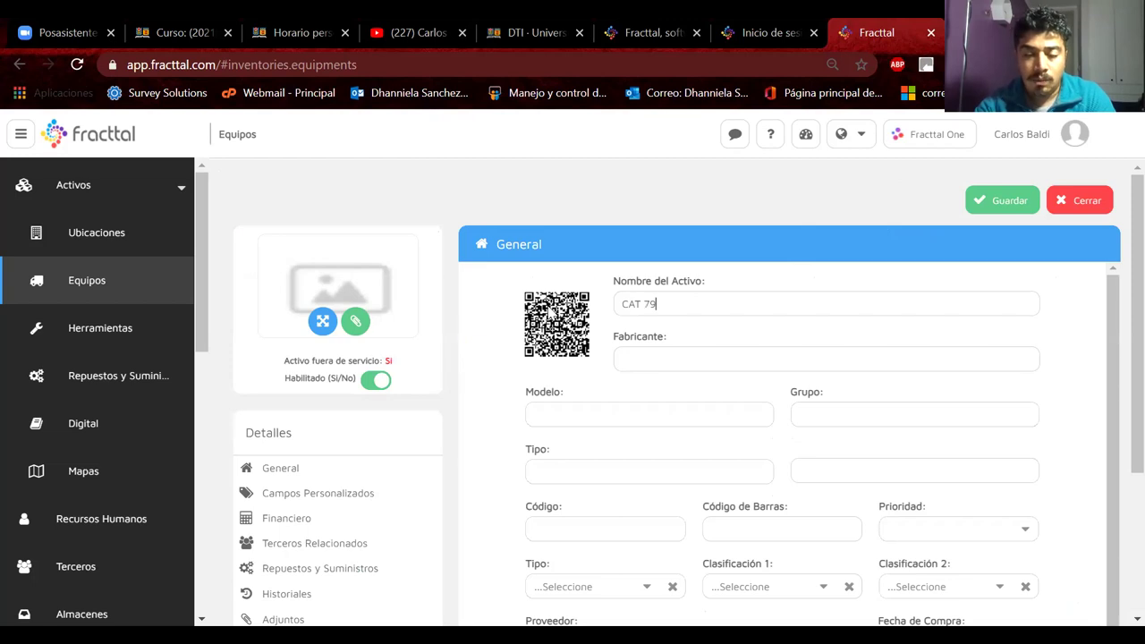
pyautogui.click(638, 360)
pyautogui.write('caterpillar')
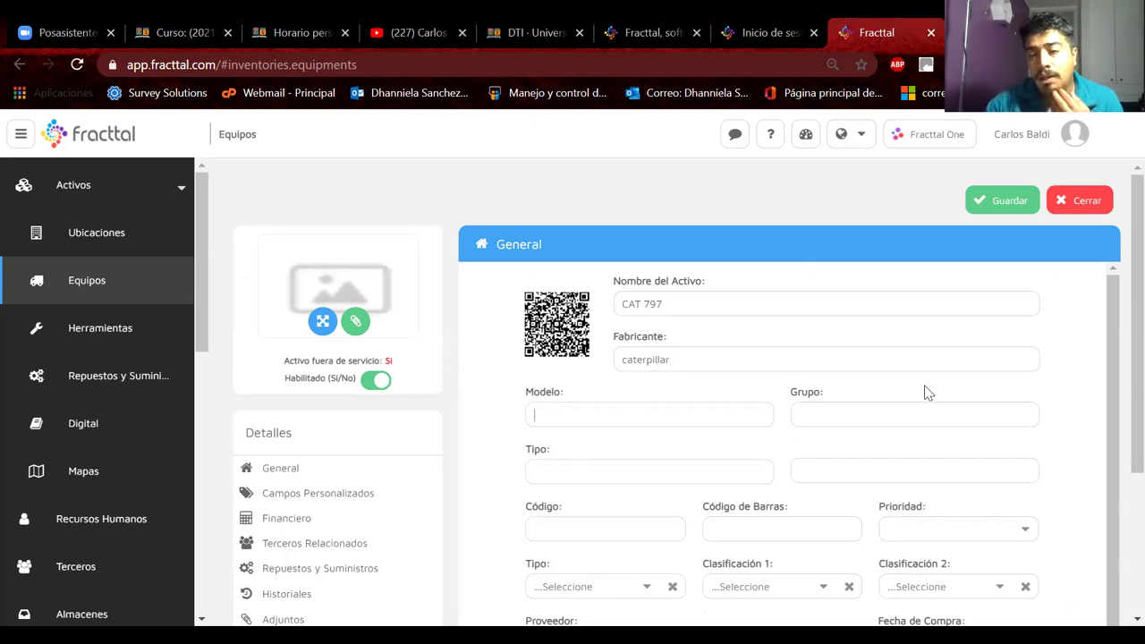
pyautogui.click(863, 407)
pyautogui.click(636, 460)
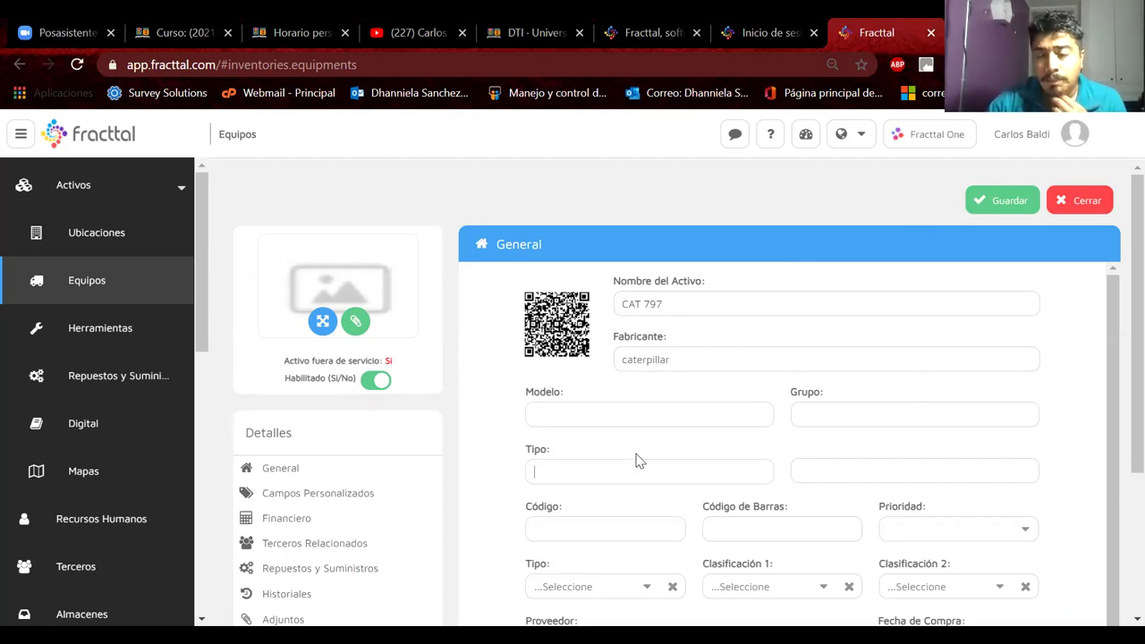
pyautogui.scroll(-2, 637, 459)
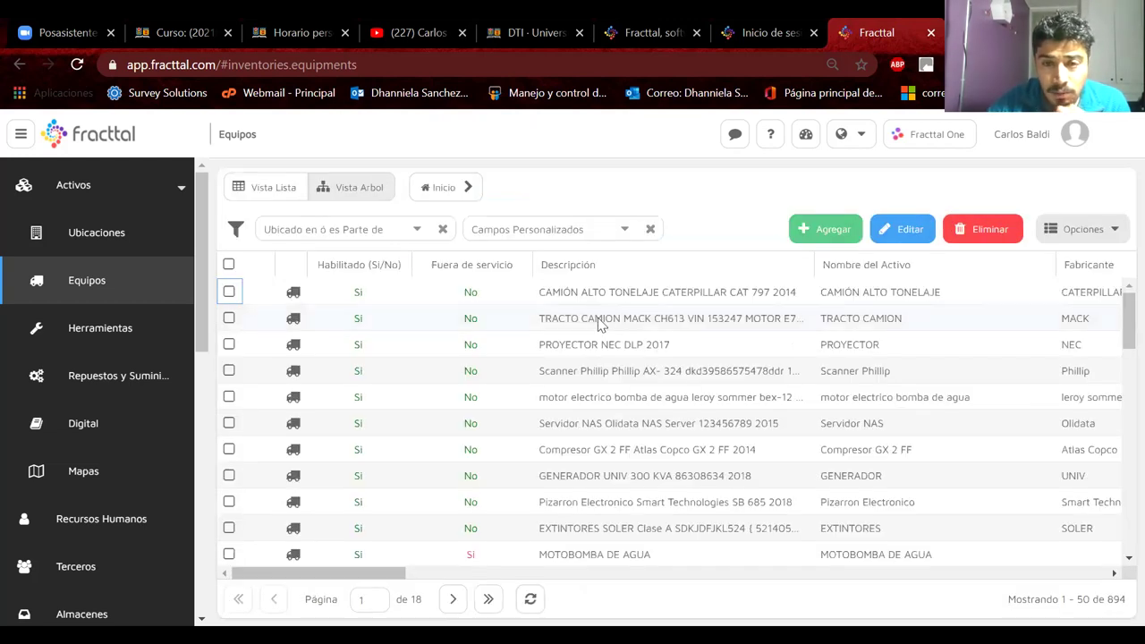
# Step: Review the general data of the MACK CH613 truck, briefly open the NEC DLP projector's record, and return to the equipment list
pyautogui.click(595, 322)
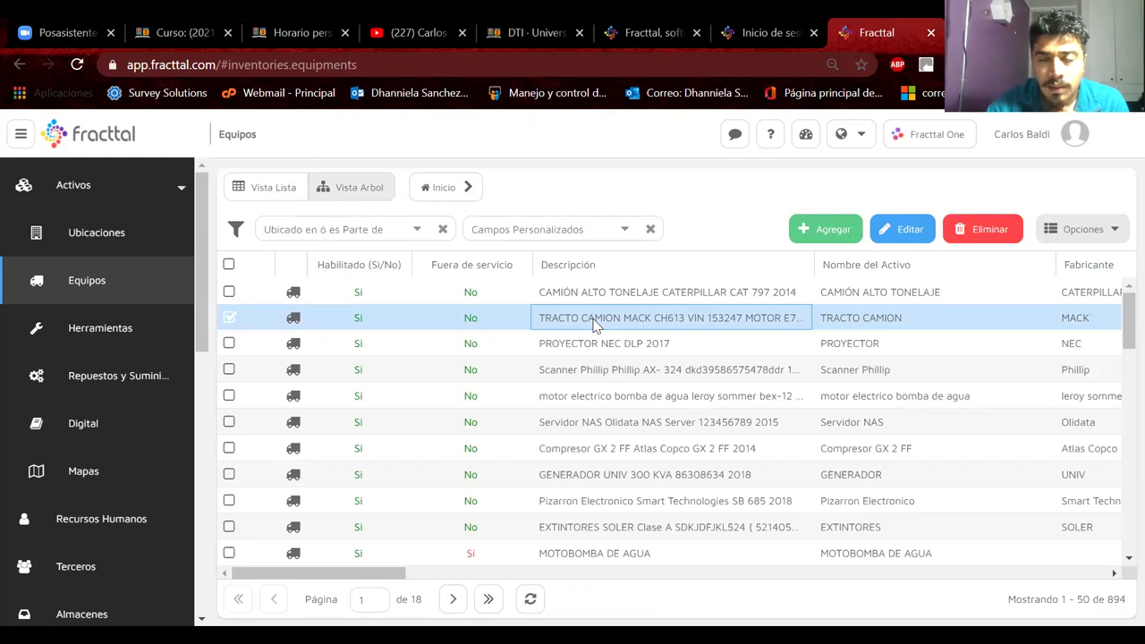
pyautogui.doubleClick(595, 322)
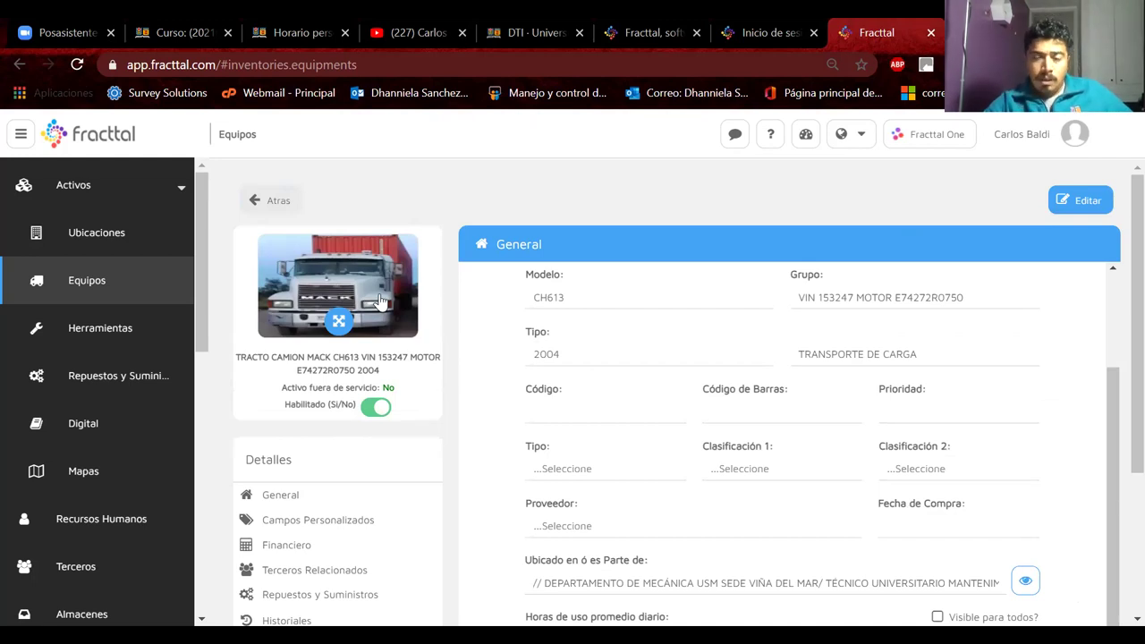
pyautogui.scroll(-2, 379, 302)
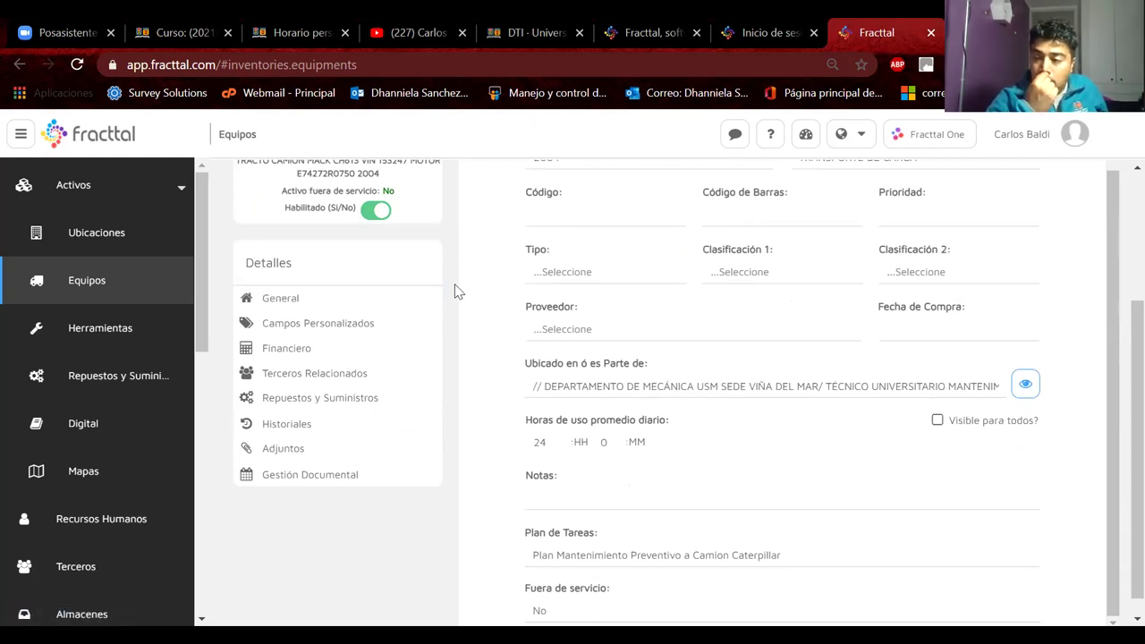
pyautogui.scroll(2, 454, 290)
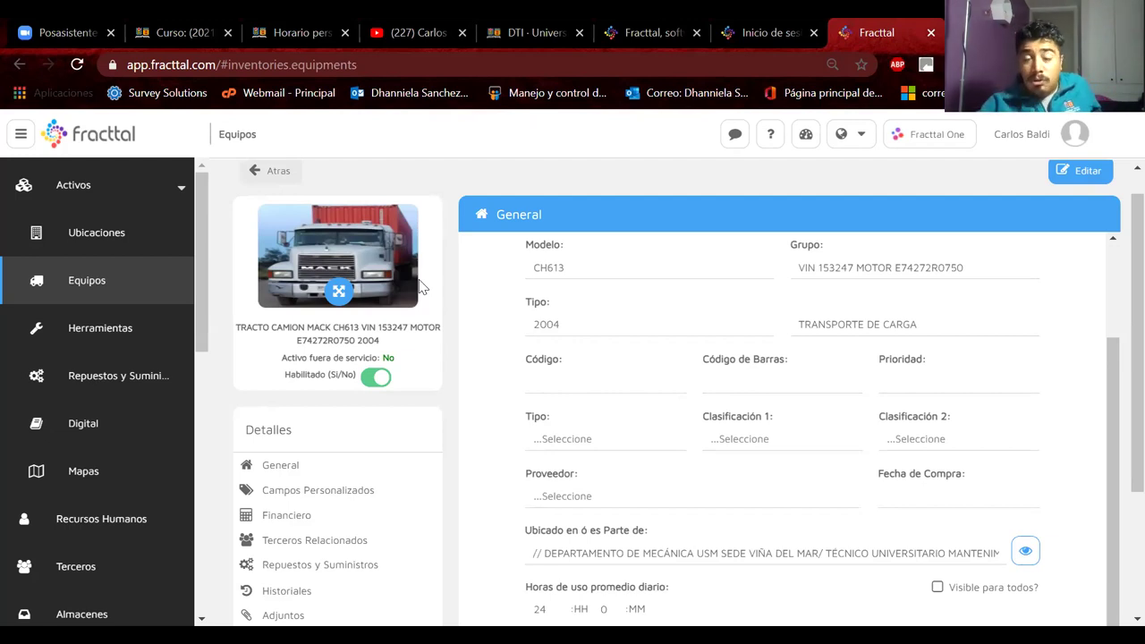
pyautogui.scroll(-2, 313, 318)
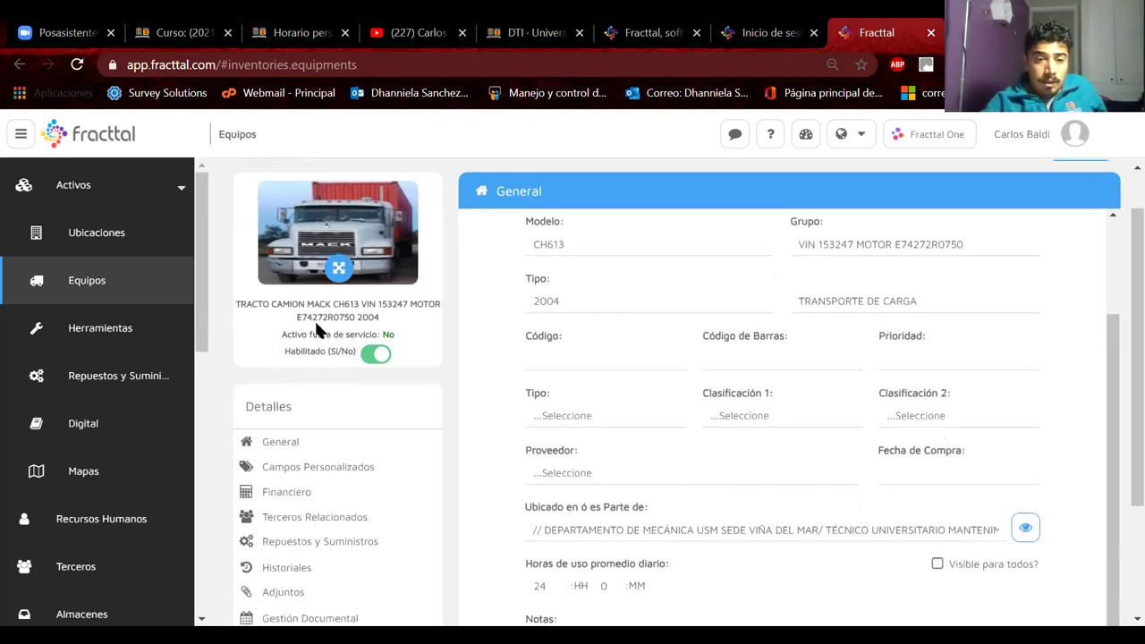
pyautogui.click(320, 350)
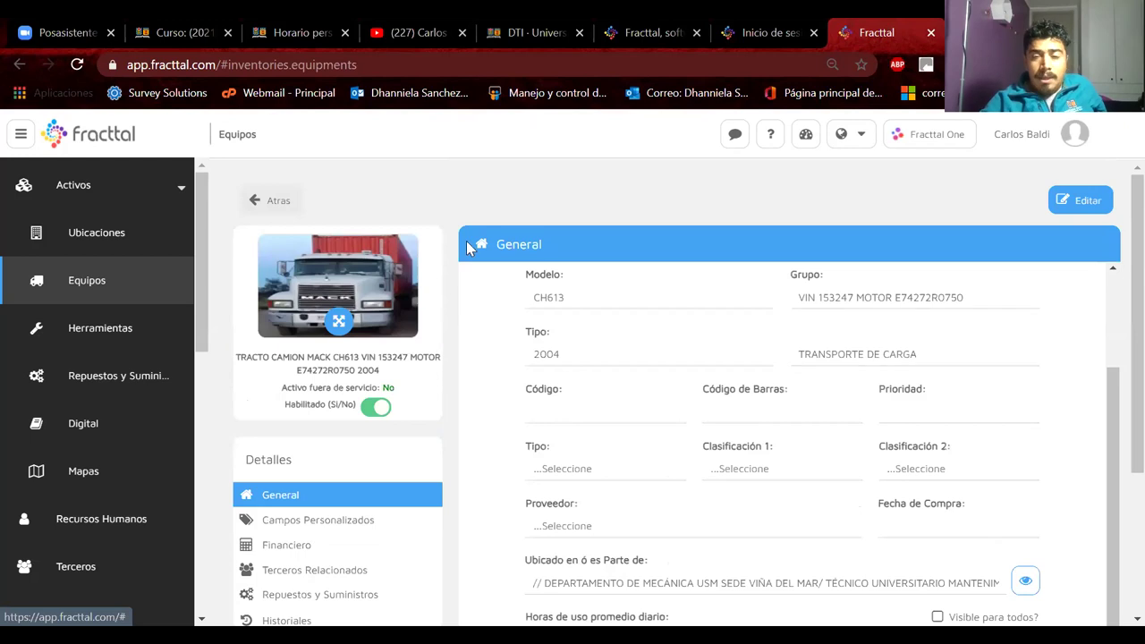
pyautogui.click(261, 198)
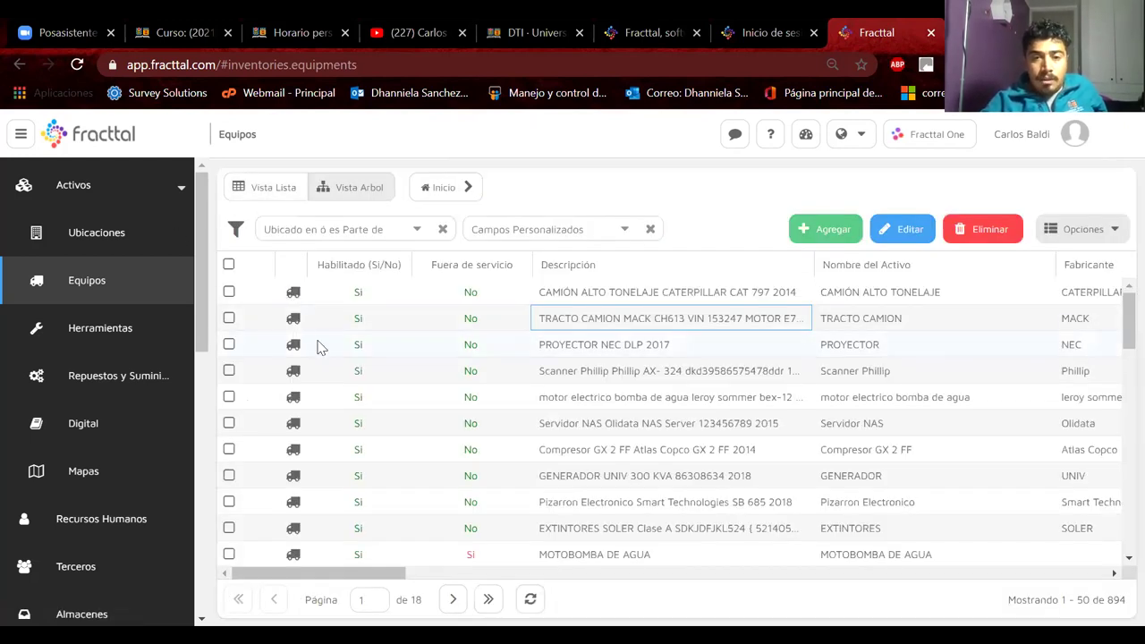
pyautogui.click(320, 347)
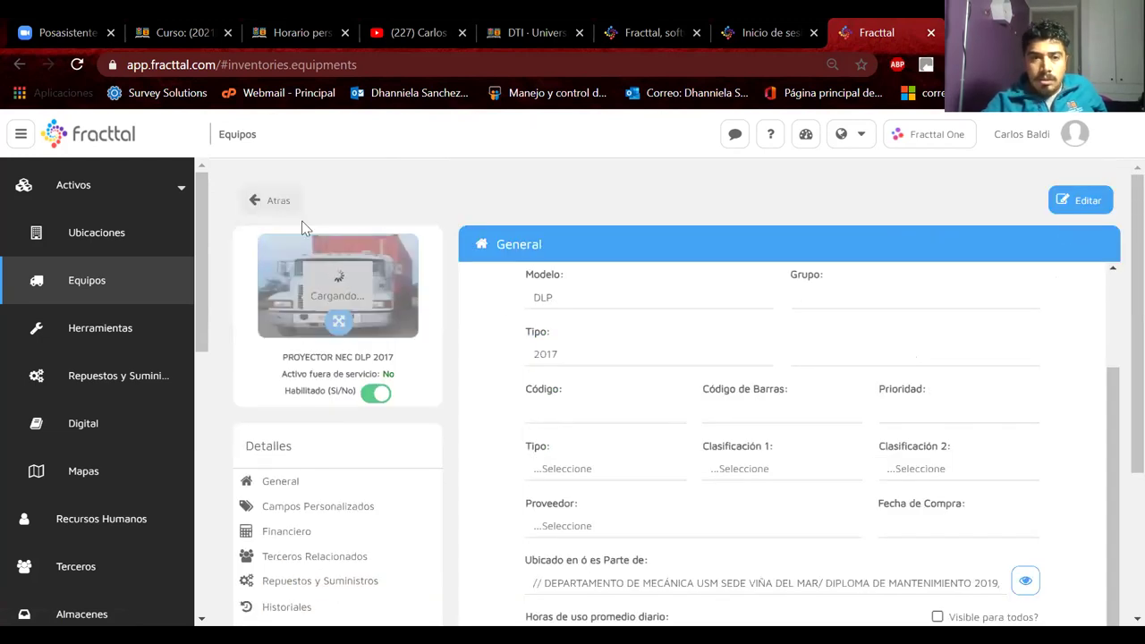
pyautogui.click(278, 205)
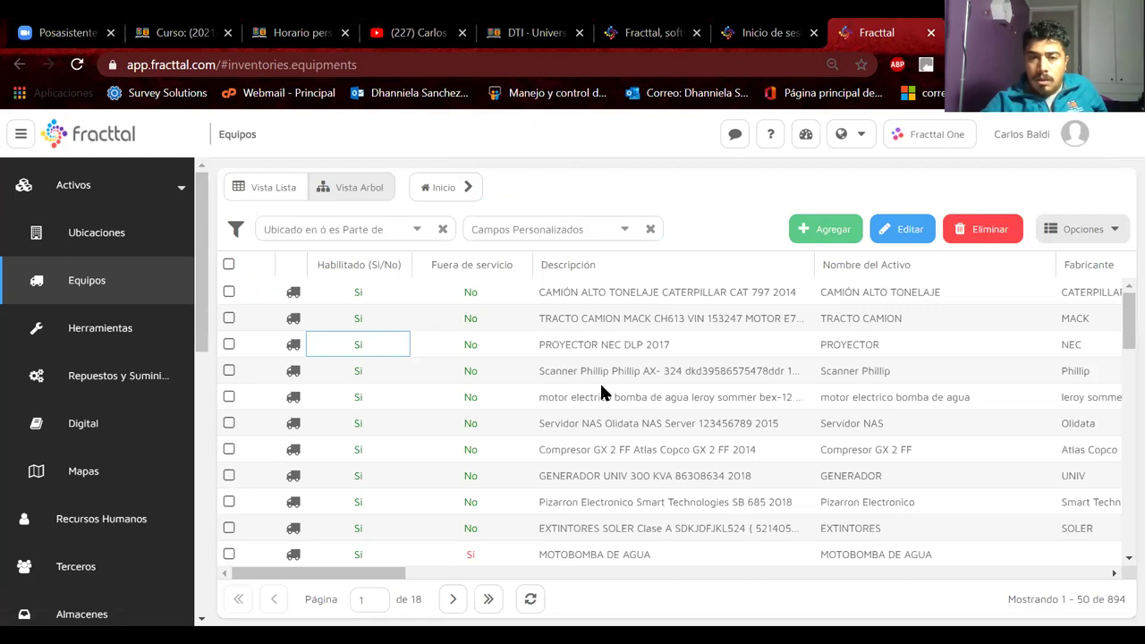
# Step: Select only the MACK tractor truck, view the print preview of its catalogue sheet, and close the preview
pyautogui.click(229, 370)
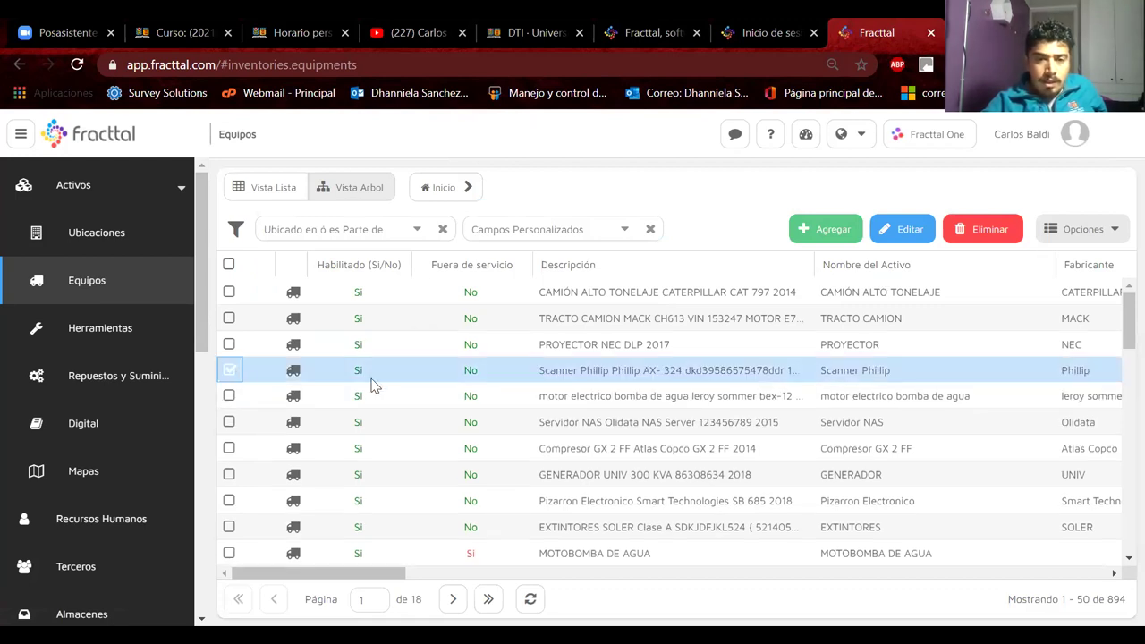
pyautogui.click(229, 319)
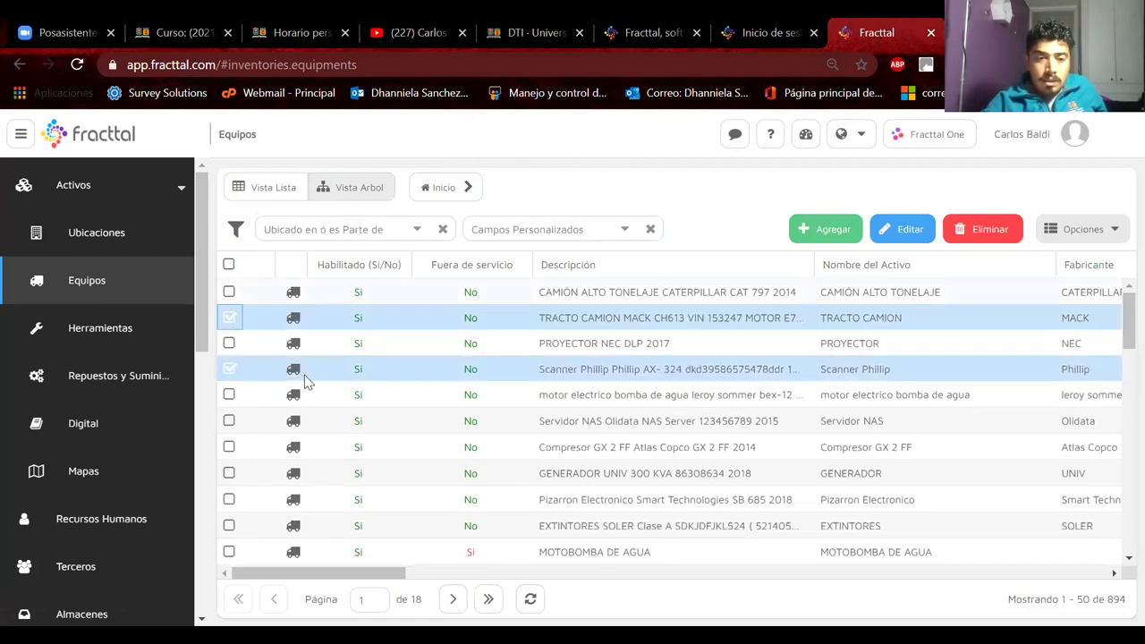
pyautogui.click(229, 369)
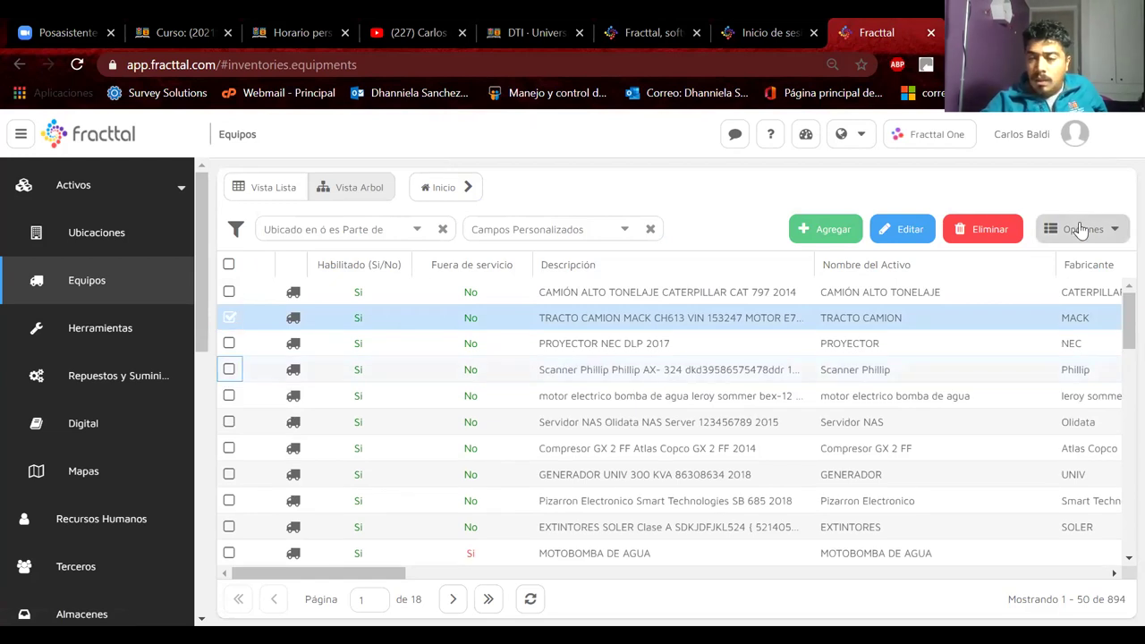
pyautogui.click(1080, 230)
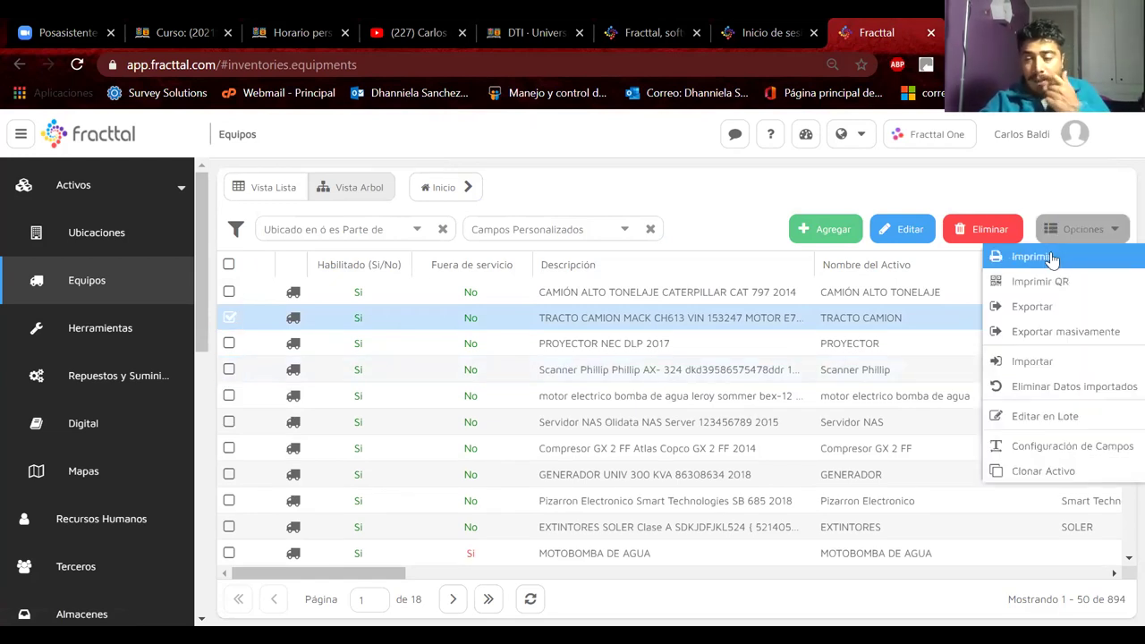
pyautogui.click(1051, 256)
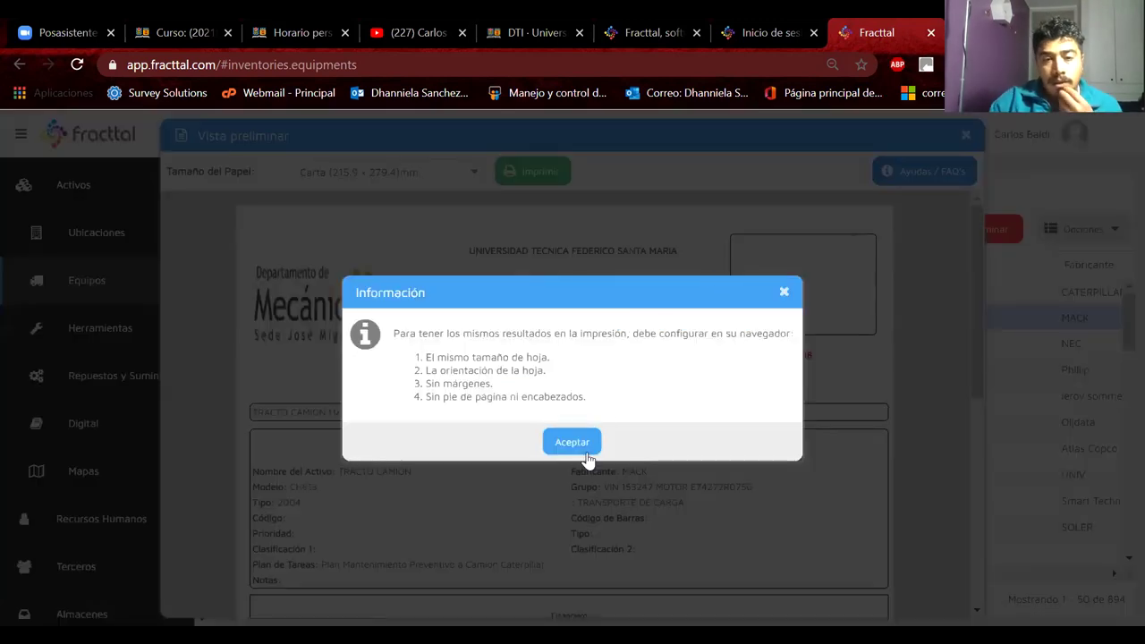
pyautogui.click(578, 445)
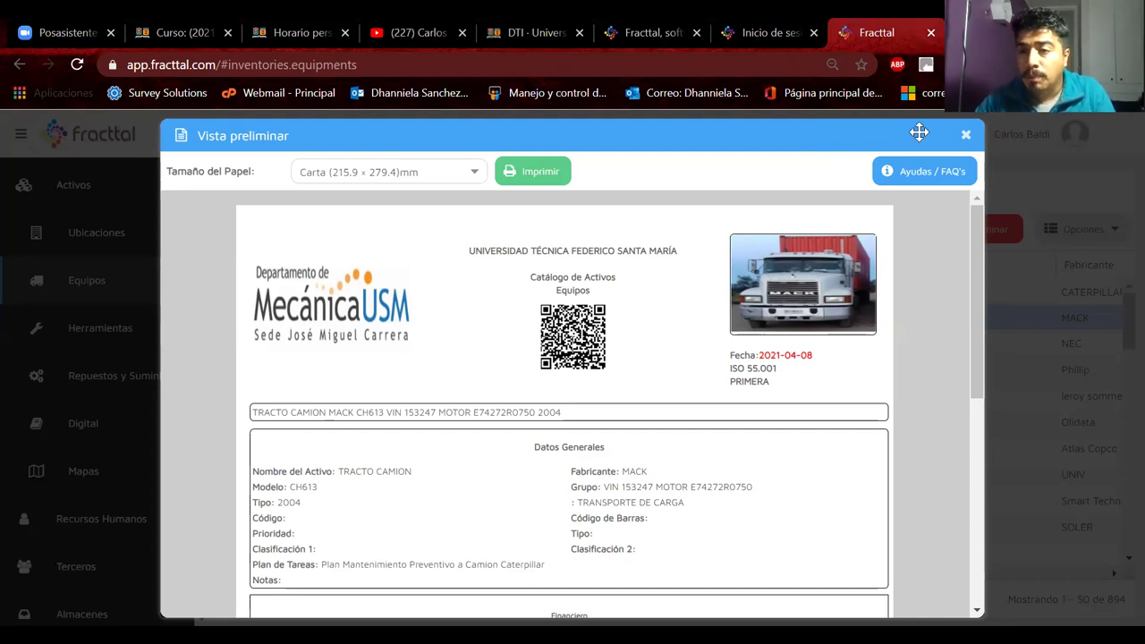
pyautogui.click(964, 134)
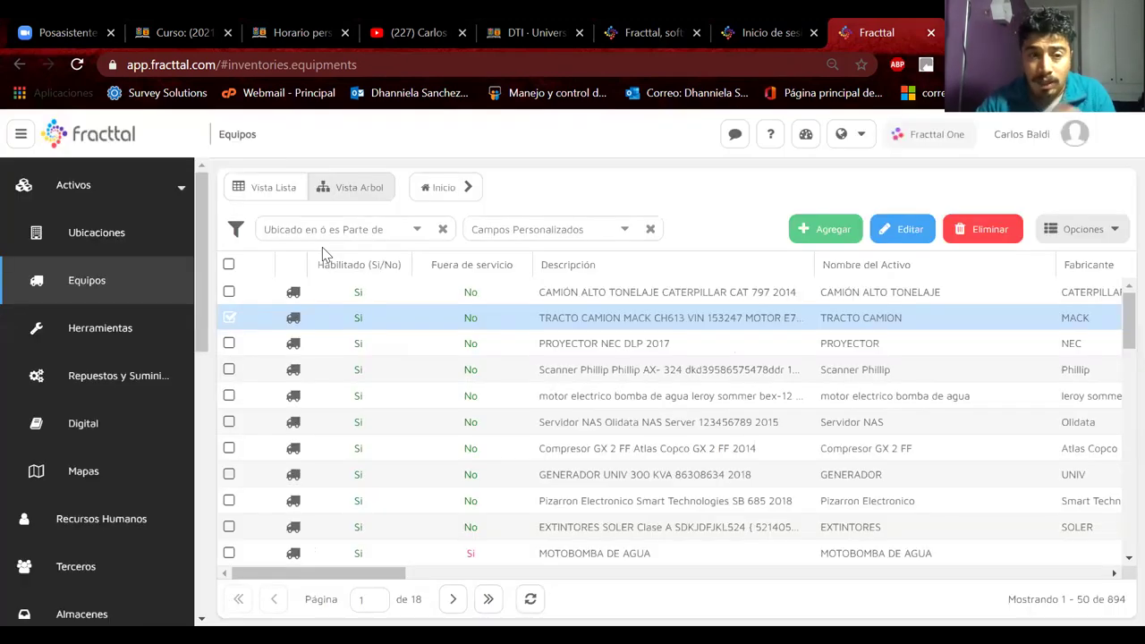
# Step: Preview the QR label printout for the Set desatornilladores in the tools list, and cancel the printing
pyautogui.click(85, 323)
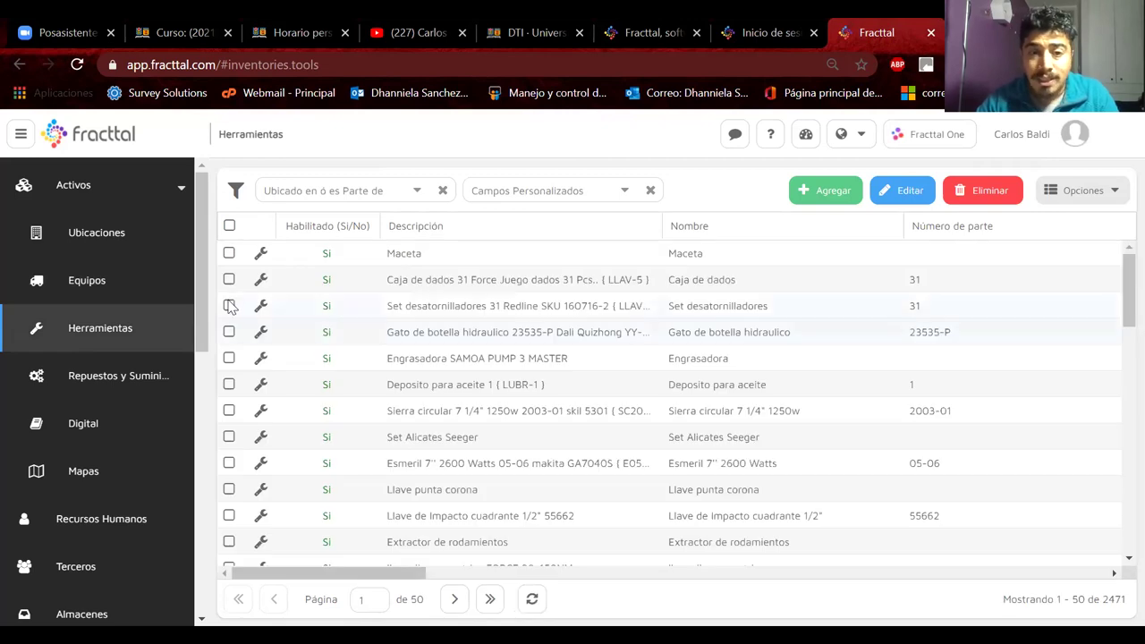
pyautogui.click(229, 305)
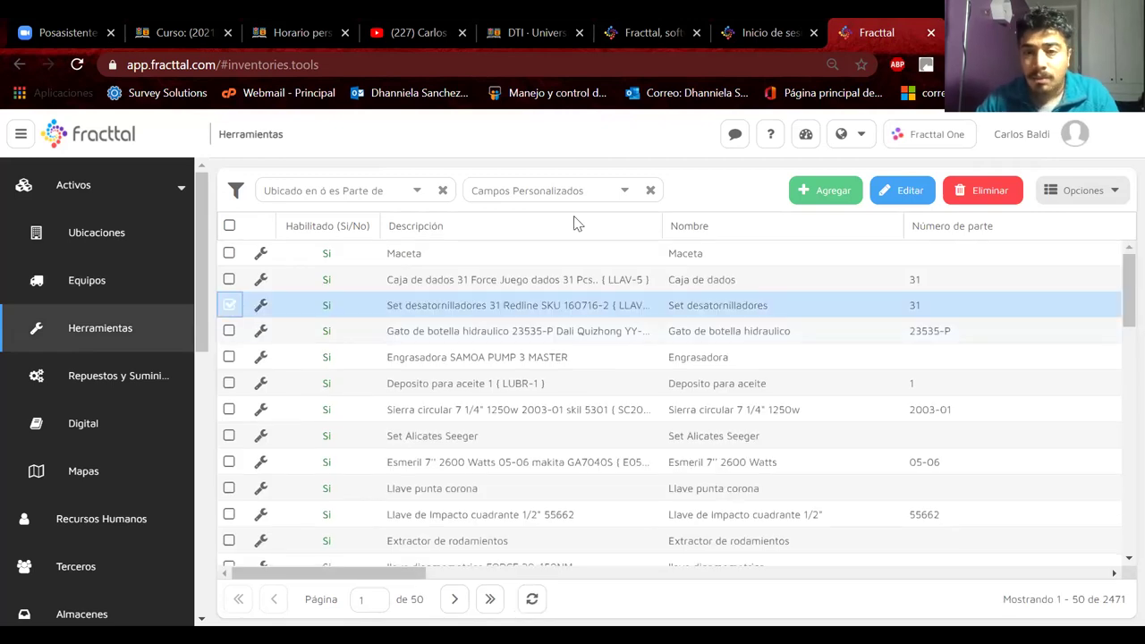
pyautogui.click(1084, 190)
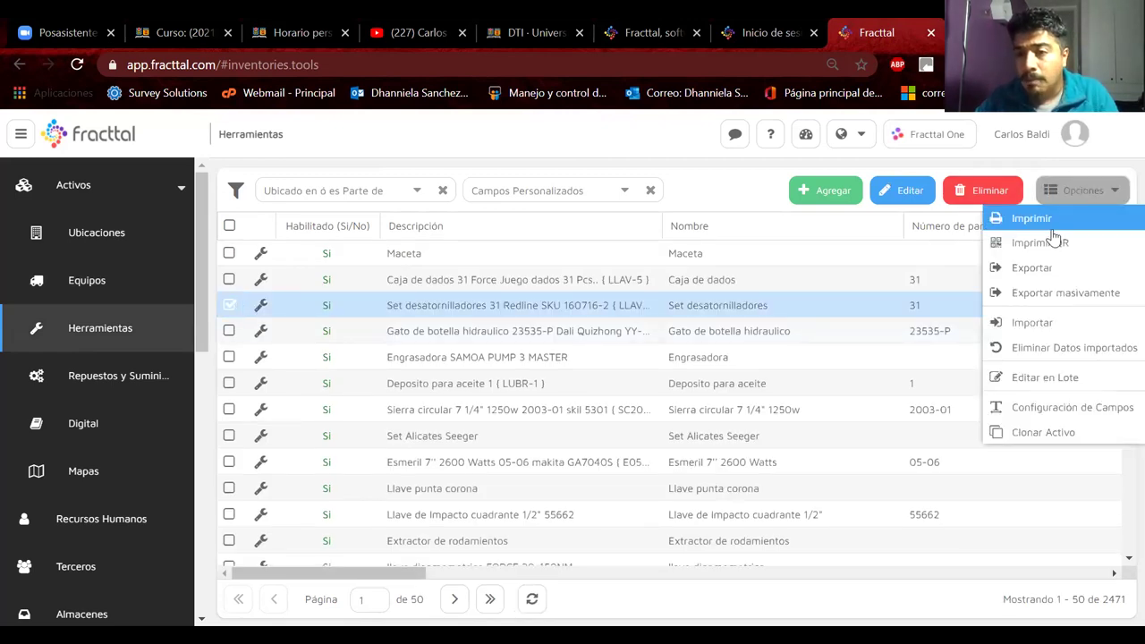
pyautogui.click(1035, 243)
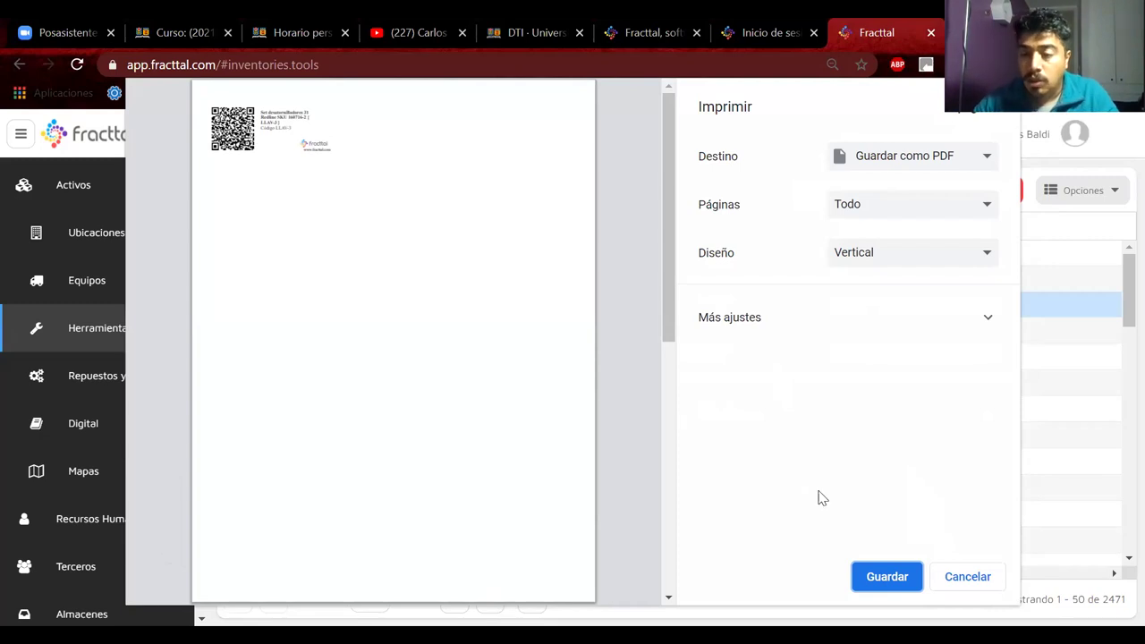
pyautogui.click(979, 575)
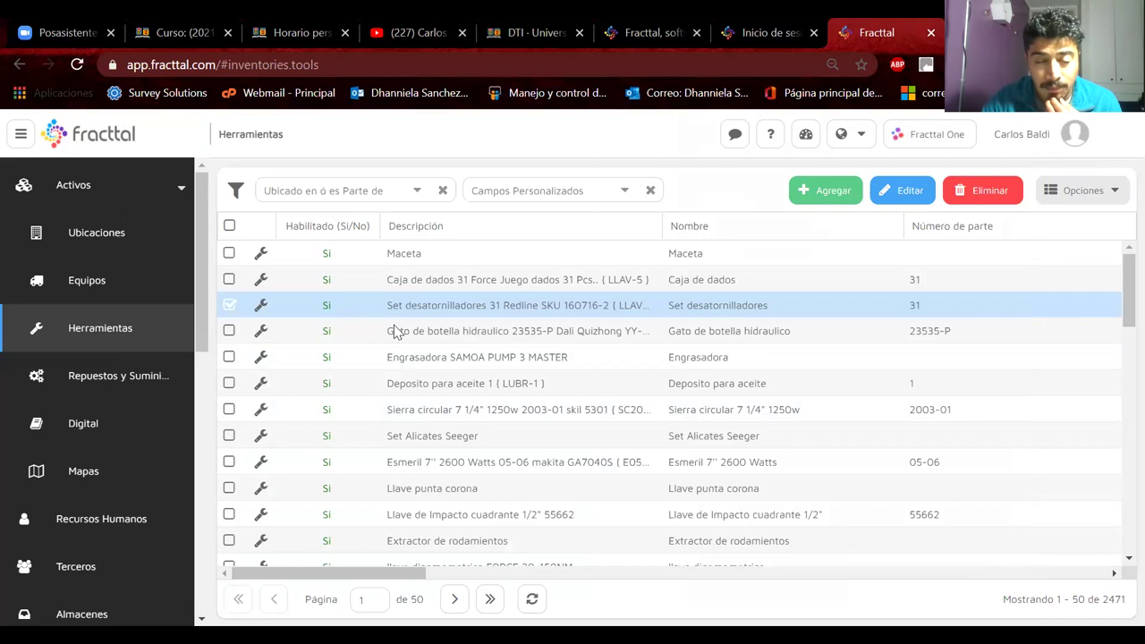
# Step: Open a blank record for a new tool to view its general data fields
pyautogui.click(823, 199)
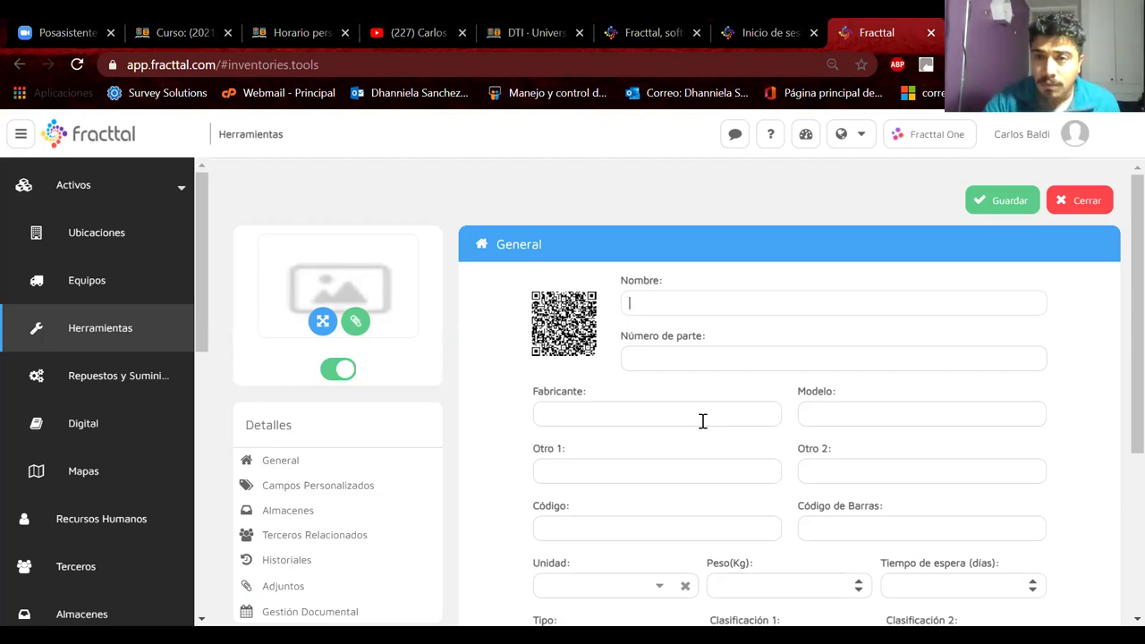
pyautogui.click(791, 150)
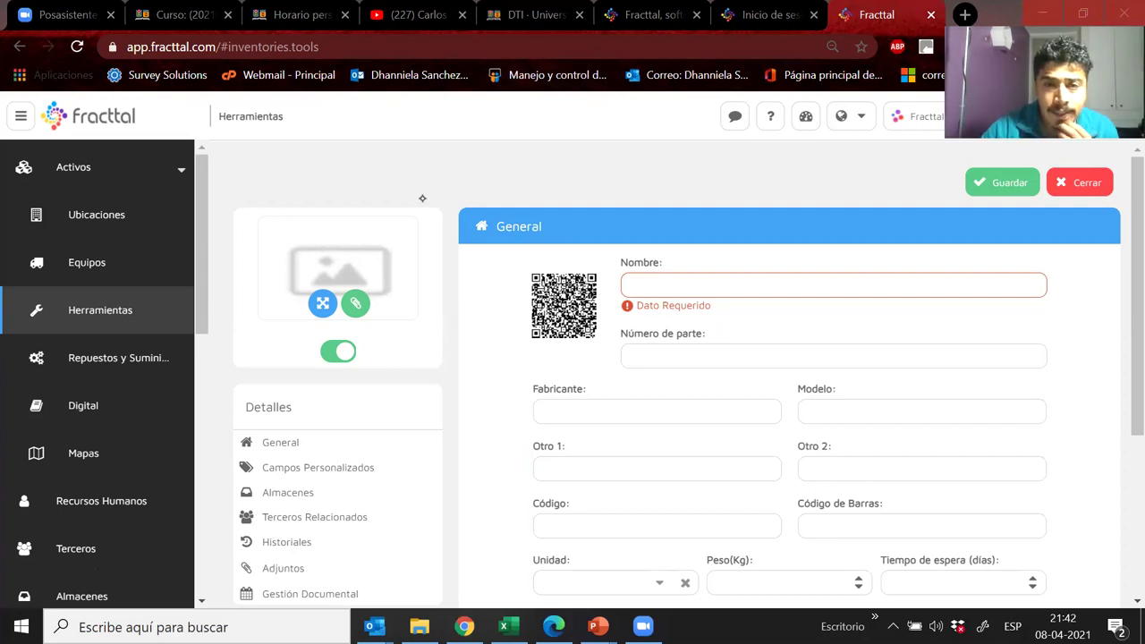
# Step: Switch to a blank whiteboard and sketch a red rectangle in the left half, labelled B1 in its upper-left corner
pyautogui.press('w')
pyautogui.moveTo(200, 255); pyautogui.dragTo(196, 429)
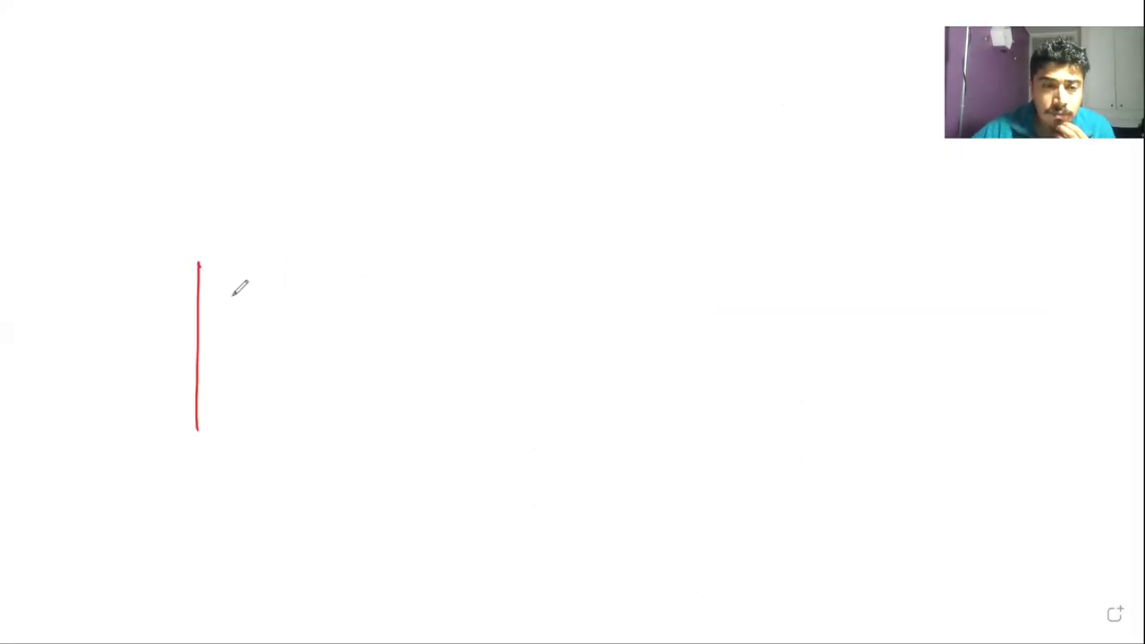
pyautogui.moveTo(198, 260)
pyautogui.mouseDown()
pyautogui.moveTo(398, 260)
pyautogui.moveTo(403, 413)
pyautogui.mouseUp()
pyautogui.moveTo(197, 430); pyautogui.dragTo(408, 419)
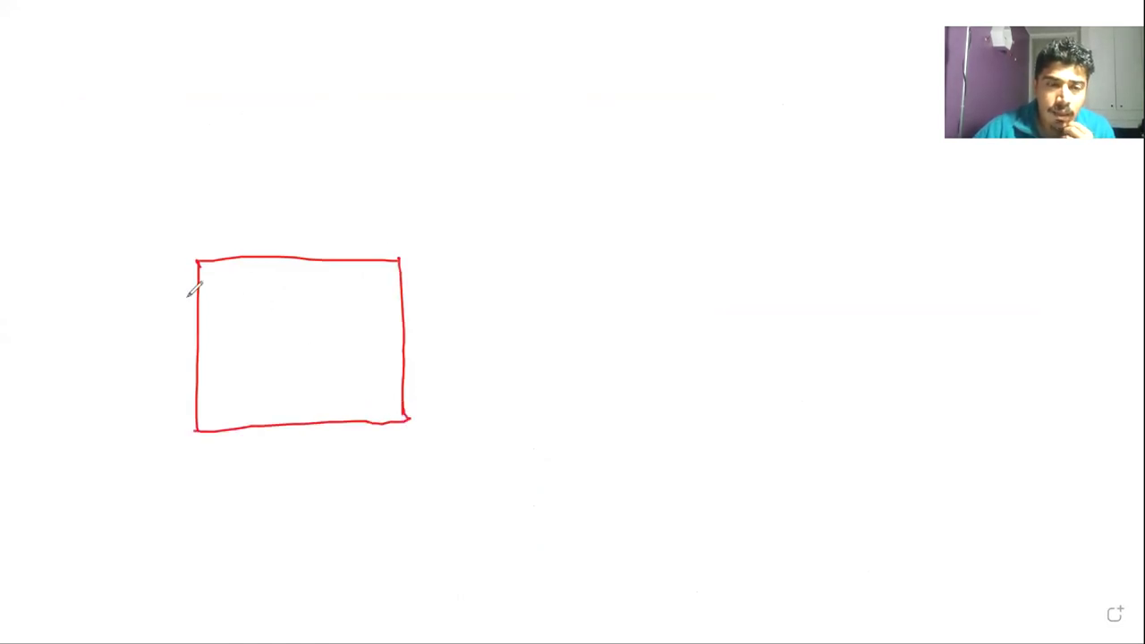
pyautogui.moveTo(229, 268); pyautogui.dragTo(263, 314)
# Step: Label the larger red box to the right of B1 as B2, and sketch a small wrench with a mark on its handle below B1
pyautogui.moveTo(721, 213)
pyautogui.mouseDown()
pyautogui.moveTo(991, 531)
pyautogui.moveTo(1073, 247)
pyautogui.moveTo(737, 182)
pyautogui.moveTo(716, 222)
pyautogui.moveTo(767, 220)
pyautogui.moveTo(749, 235)
pyautogui.mouseUp()
pyautogui.moveTo(776, 209); pyautogui.dragTo(800, 237)
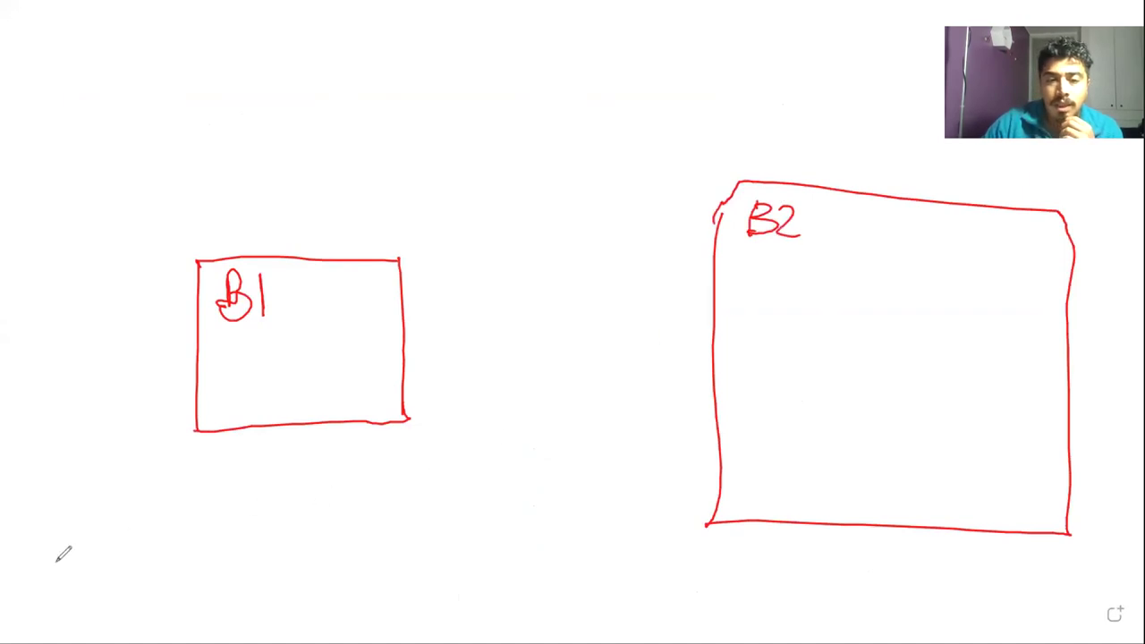
pyautogui.moveTo(36, 590)
pyautogui.mouseDown()
pyautogui.moveTo(129, 562)
pyautogui.moveTo(131, 540)
pyautogui.moveTo(143, 563)
pyautogui.moveTo(142, 579)
pyautogui.moveTo(40, 615)
pyautogui.mouseUp()
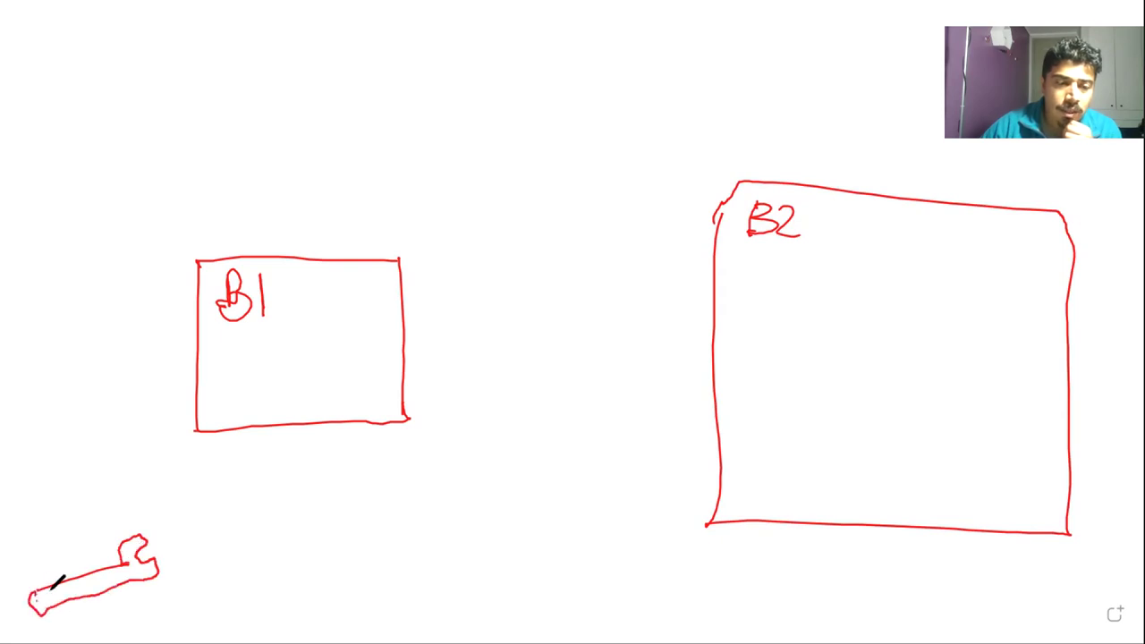
pyautogui.moveTo(100, 574); pyautogui.dragTo(111, 575)
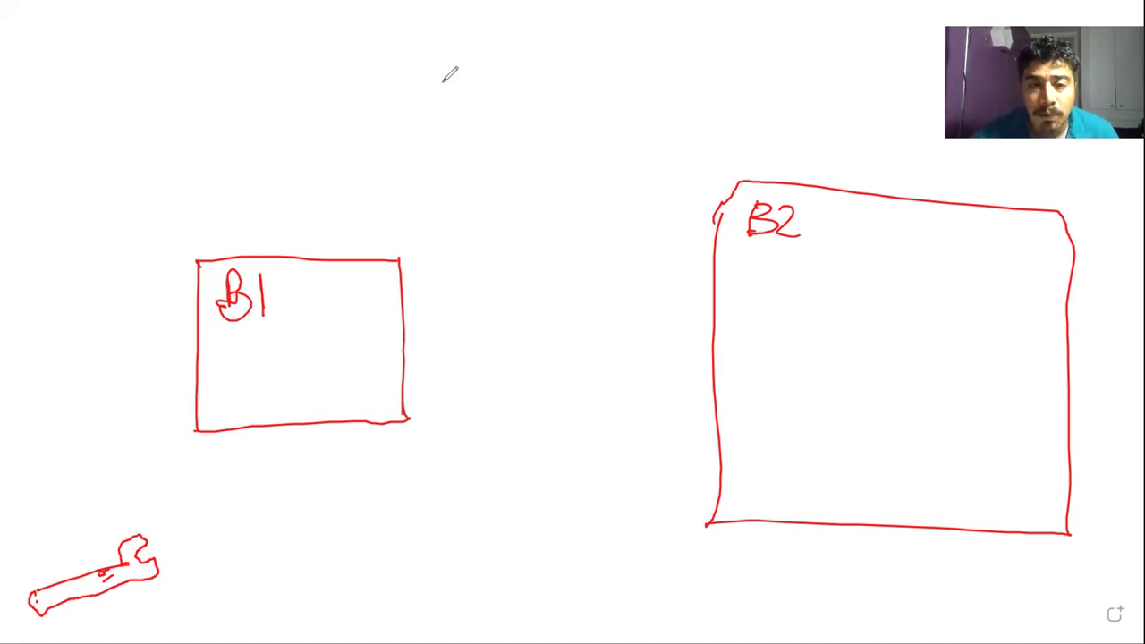
# Step: Lay out filled black shapes inside box B2: a small circle beside a small upright rectangle, a wide rectangle above, and a tall one below it
pyautogui.moveTo(787, 446); pyautogui.dragTo(822, 479)
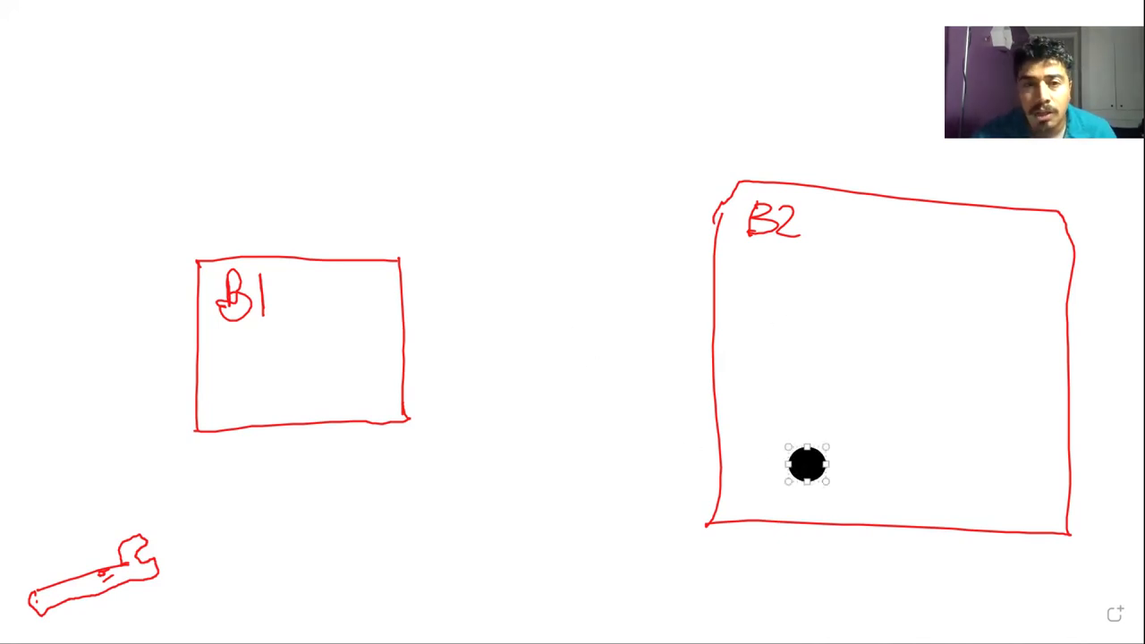
pyautogui.moveTo(735, 412); pyautogui.dragTo(785, 511)
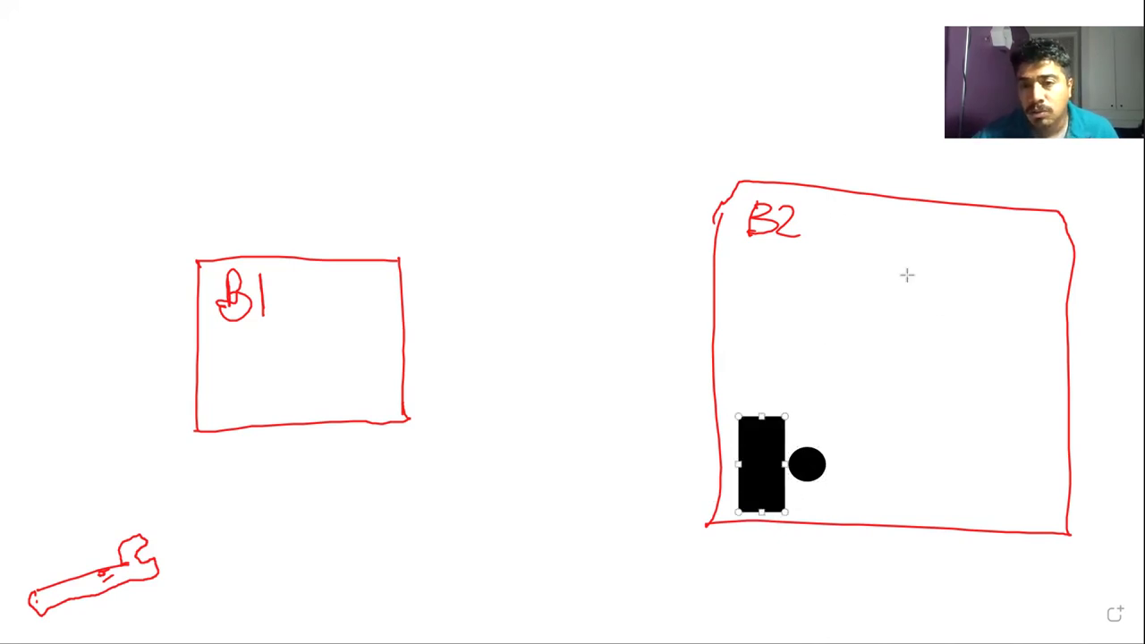
pyautogui.moveTo(837, 218); pyautogui.dragTo(1048, 304)
pyautogui.moveTo(896, 341); pyautogui.dragTo(965, 515)
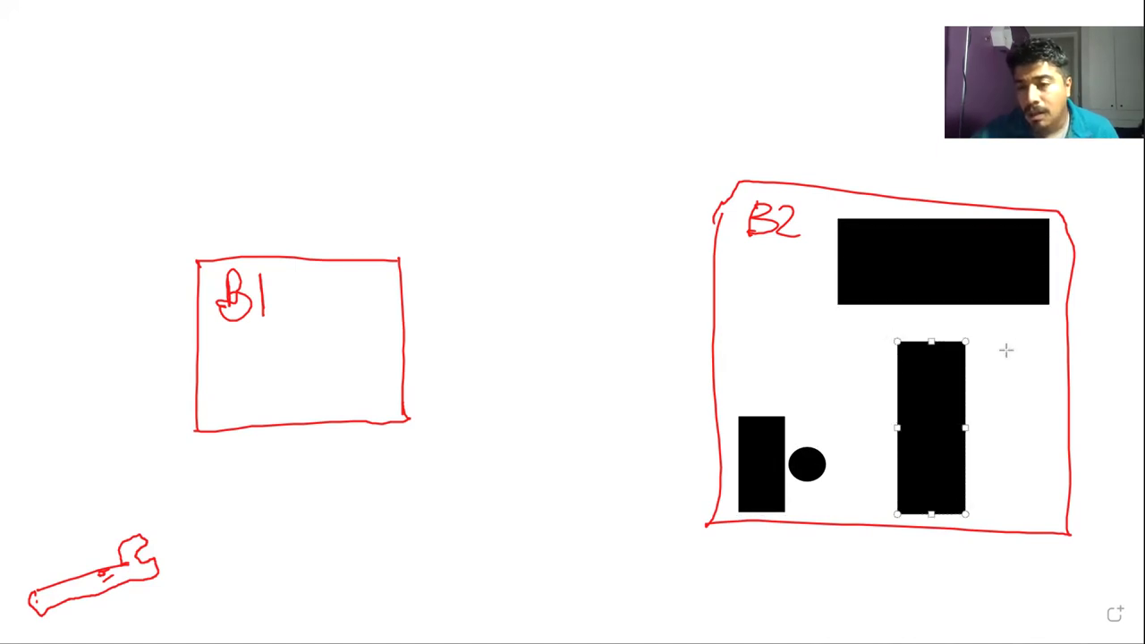